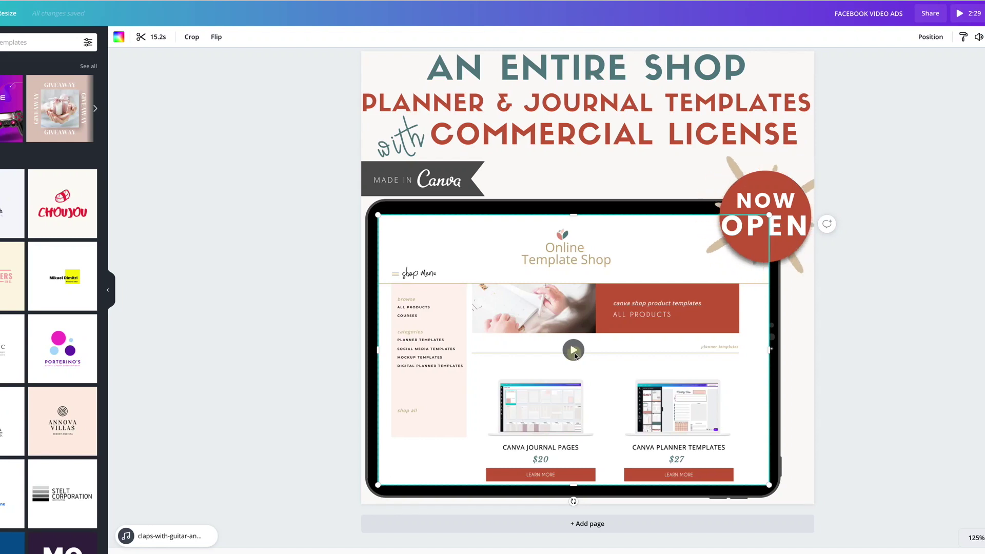
Play the shop recording inside the tablet mockup, then replay it from the start.
{"action": "left_click", "coordinate": [573, 351]}
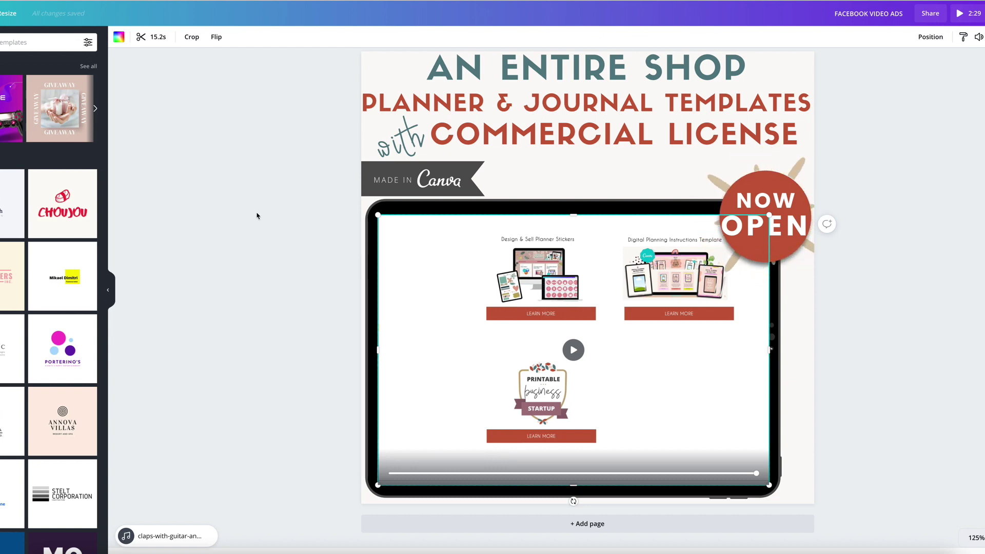
{"action": "left_click", "coordinate": [573, 350]}
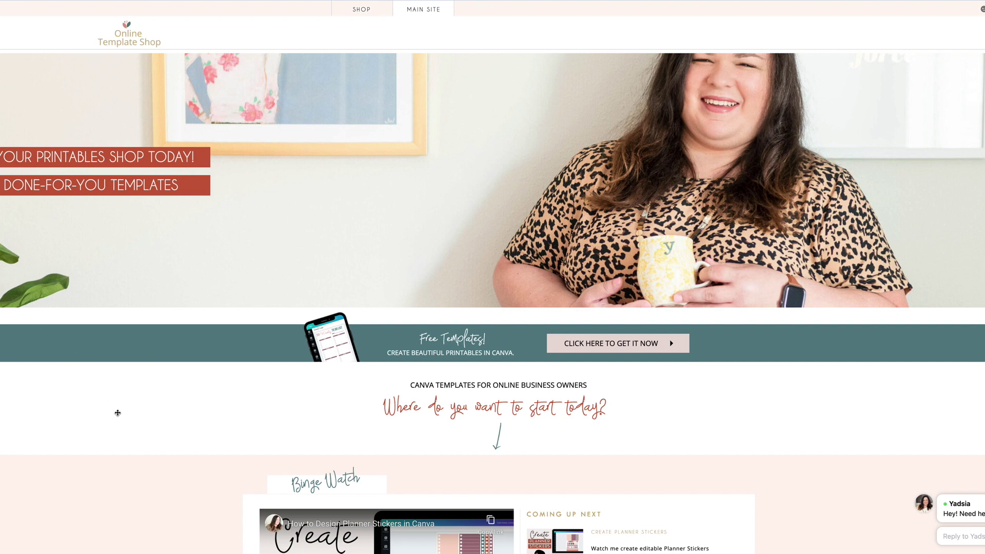
{"action": "scroll", "coordinate": [118, 413], "scroll_direction": "down", "scroll_amount": 3}
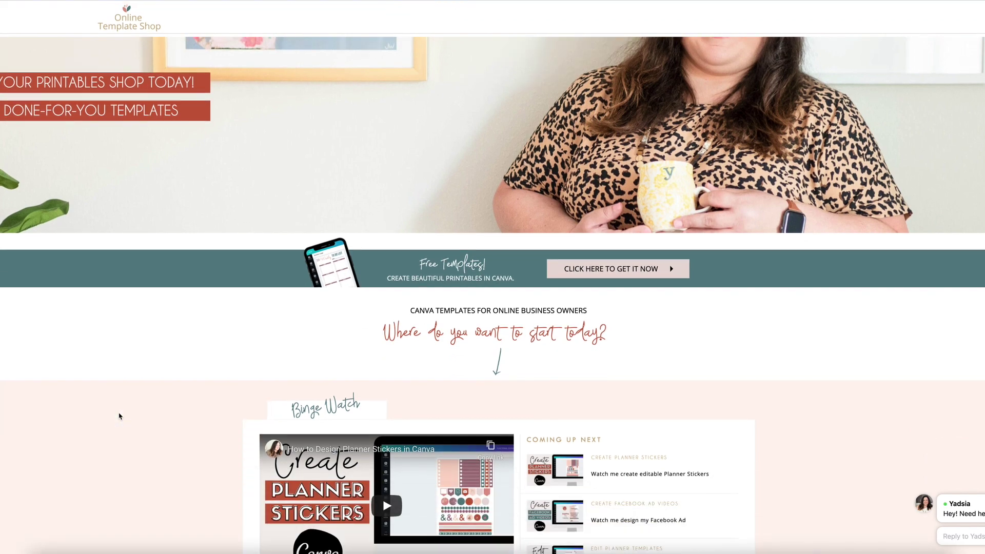
{"action": "scroll", "coordinate": [294, 180], "scroll_direction": "up", "scroll_amount": 3}
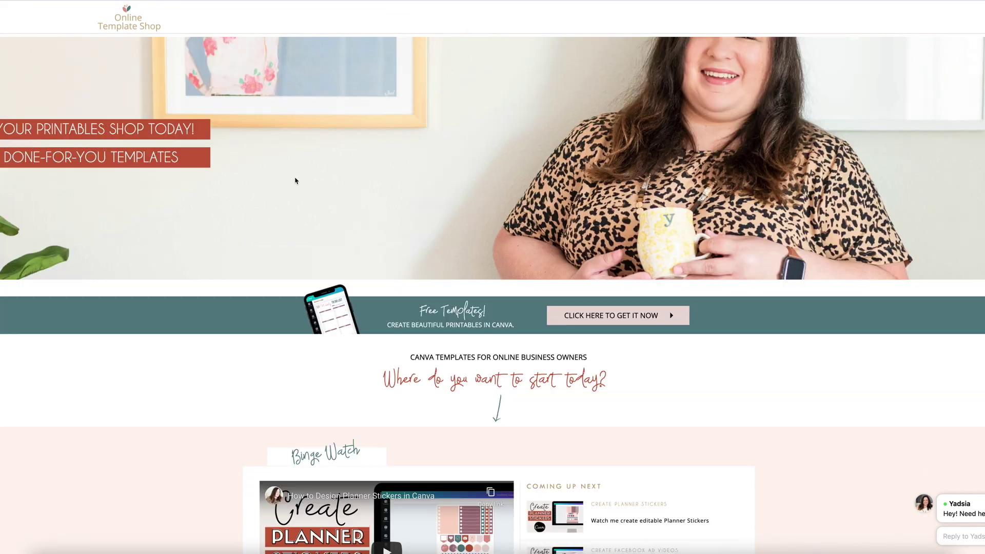
{"action": "scroll", "coordinate": [374, 228], "scroll_direction": "down", "scroll_amount": 10}
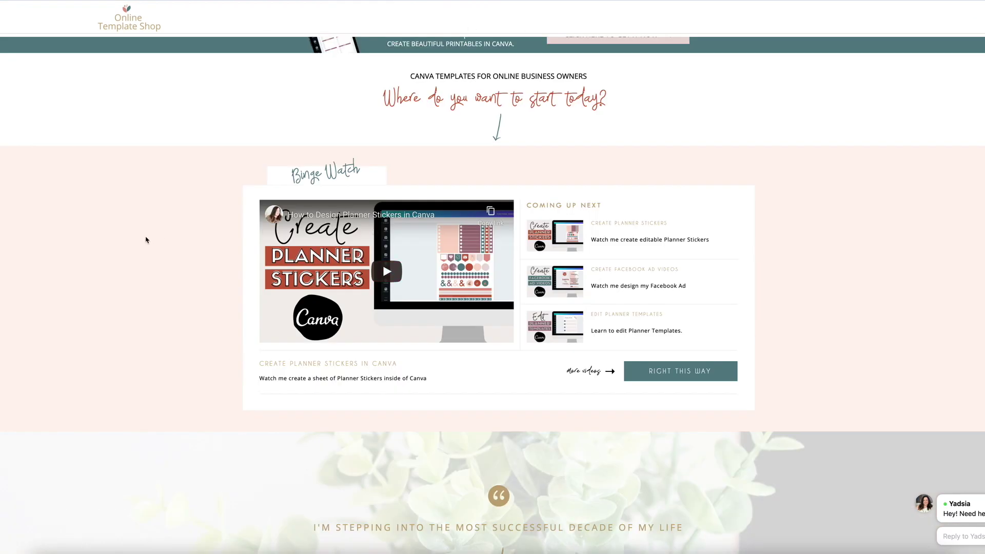
{"action": "scroll", "coordinate": [136, 245], "scroll_direction": "down", "scroll_amount": 5}
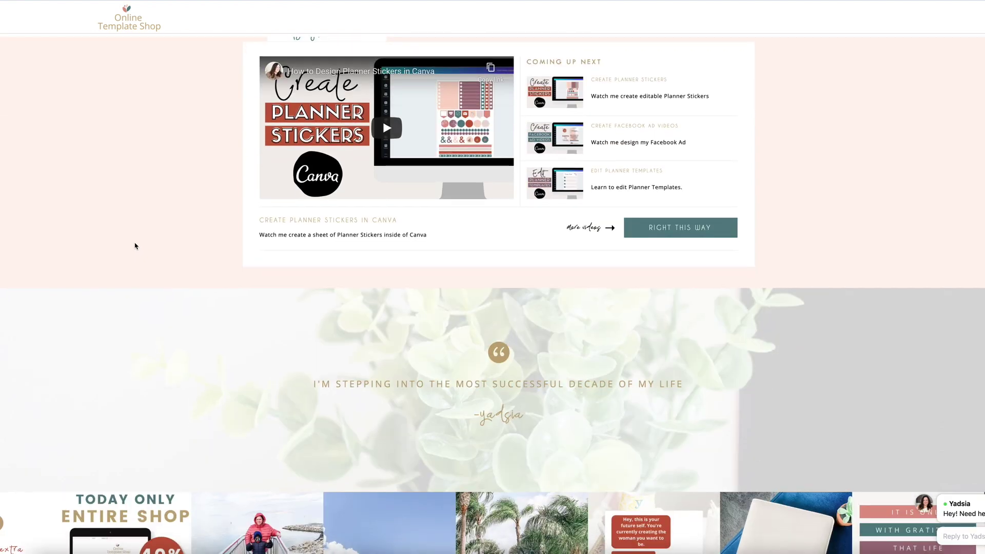
{"action": "scroll", "coordinate": [135, 245], "scroll_direction": "up", "scroll_amount": 15}
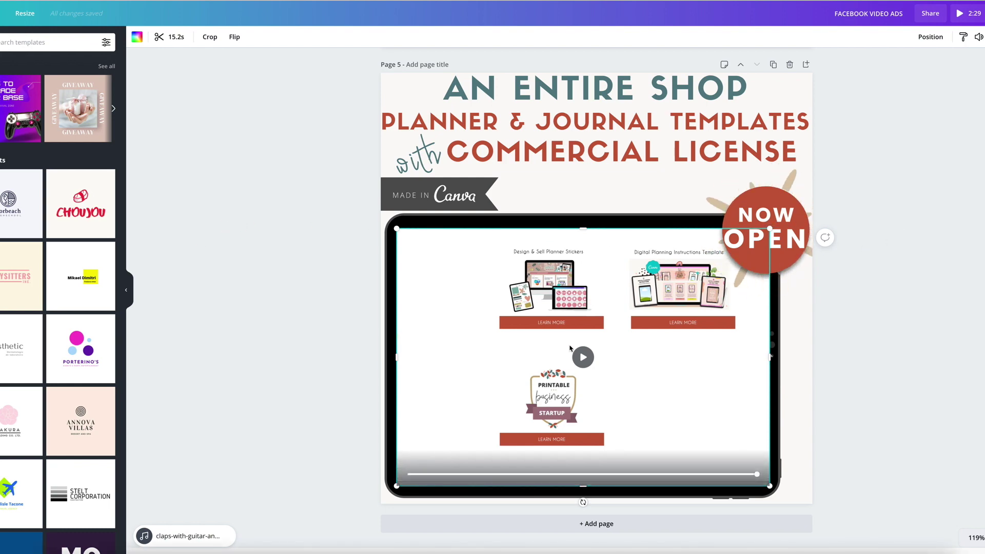
Restart the tablet's shop video from the beginning, then deselect it.
{"action": "left_click", "coordinate": [583, 357]}
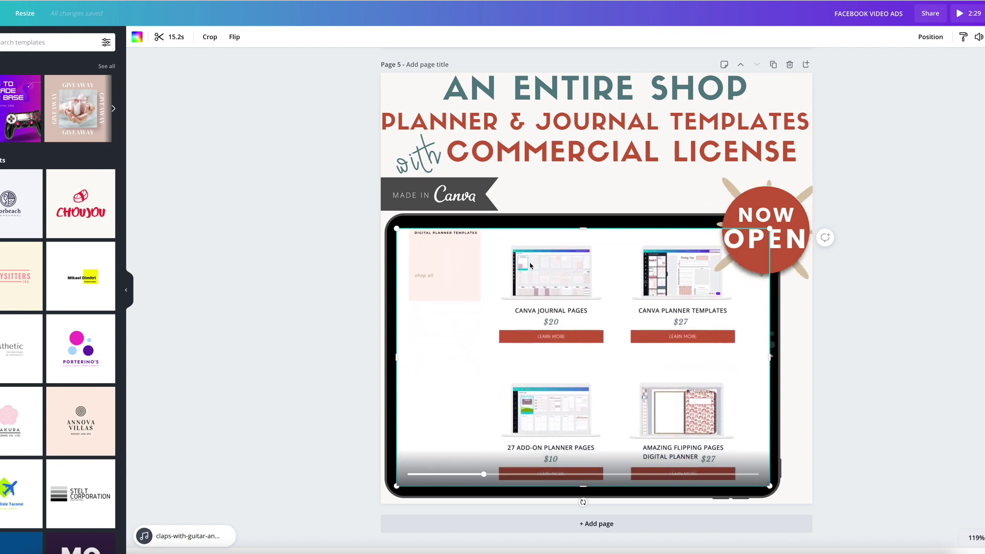
{"action": "left_click", "coordinate": [929, 229]}
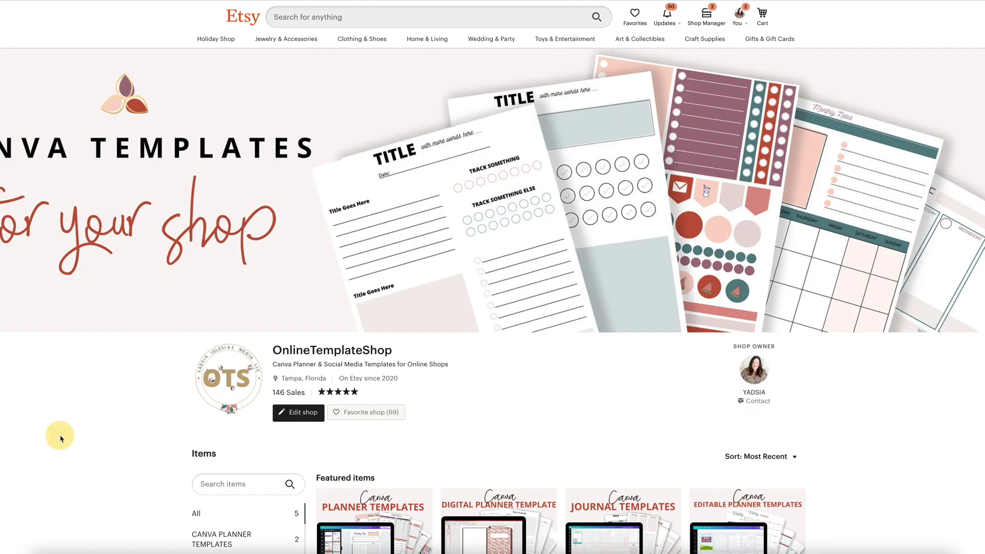
Scroll down the Etsy page and advance the Canva Planner Templates listing to its next product image.
{"action": "scroll", "coordinate": [61, 439], "scroll_direction": "down", "scroll_amount": 3}
{"action": "scroll", "coordinate": [61, 439], "scroll_direction": "down", "scroll_amount": 4}
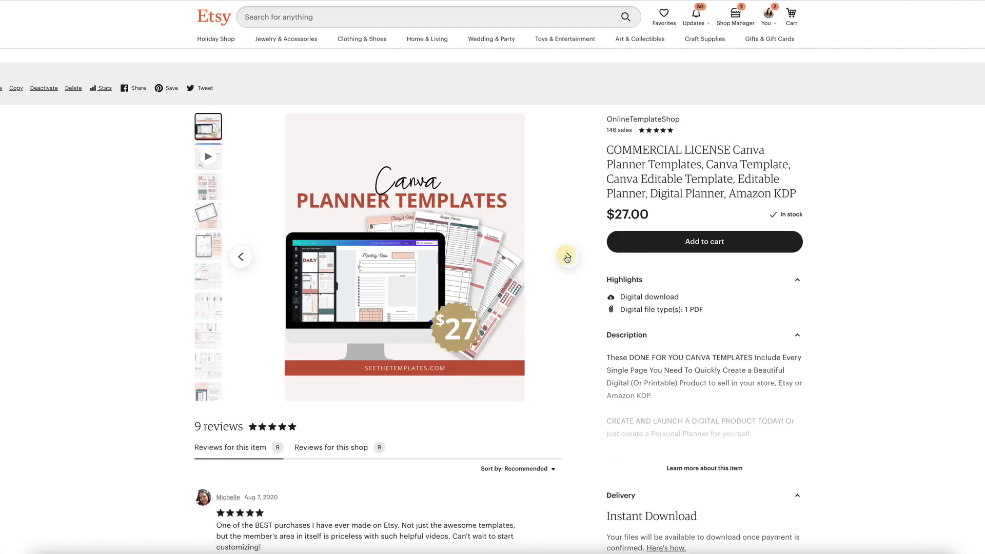
{"action": "left_click", "coordinate": [568, 257]}
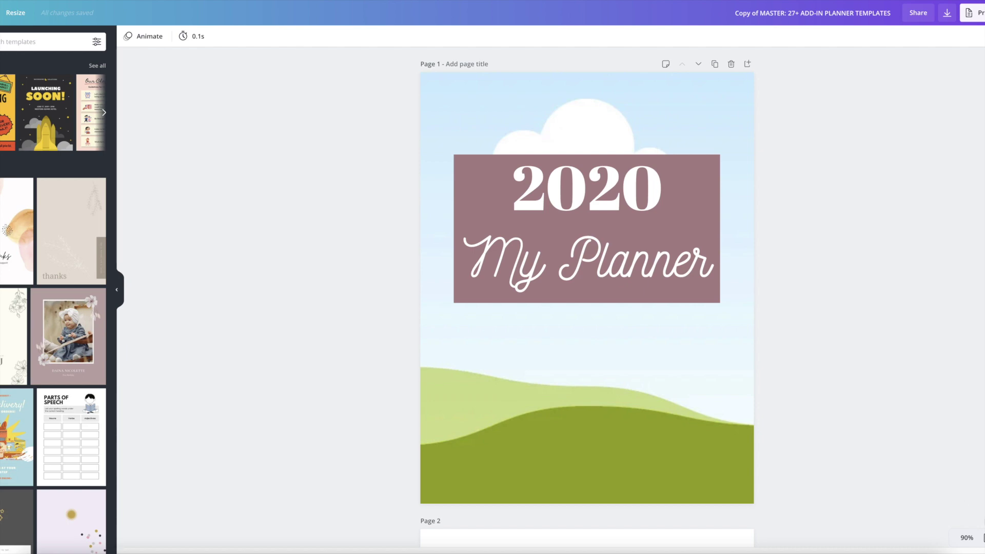
{"action": "left_click", "coordinate": [982, 536]}
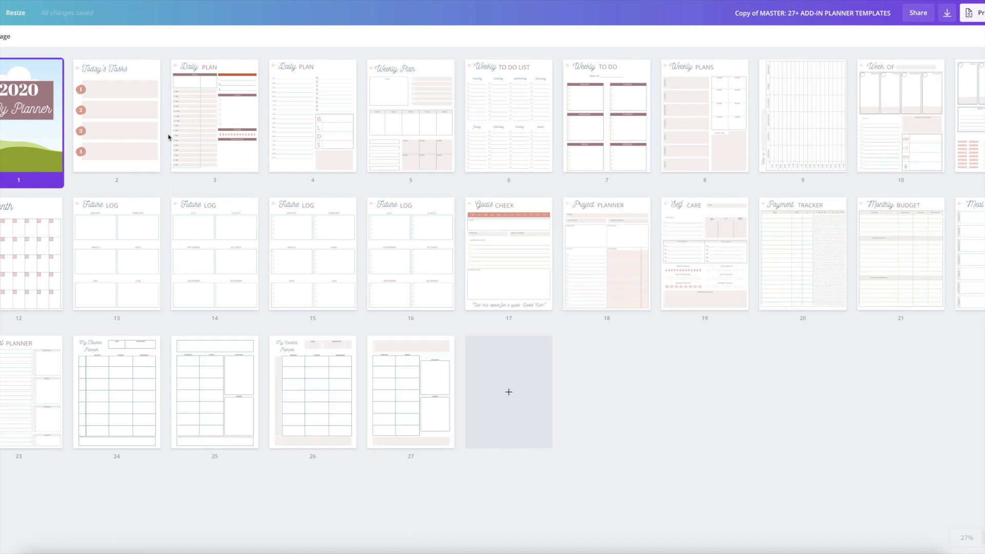
{"action": "left_click", "coordinate": [701, 394]}
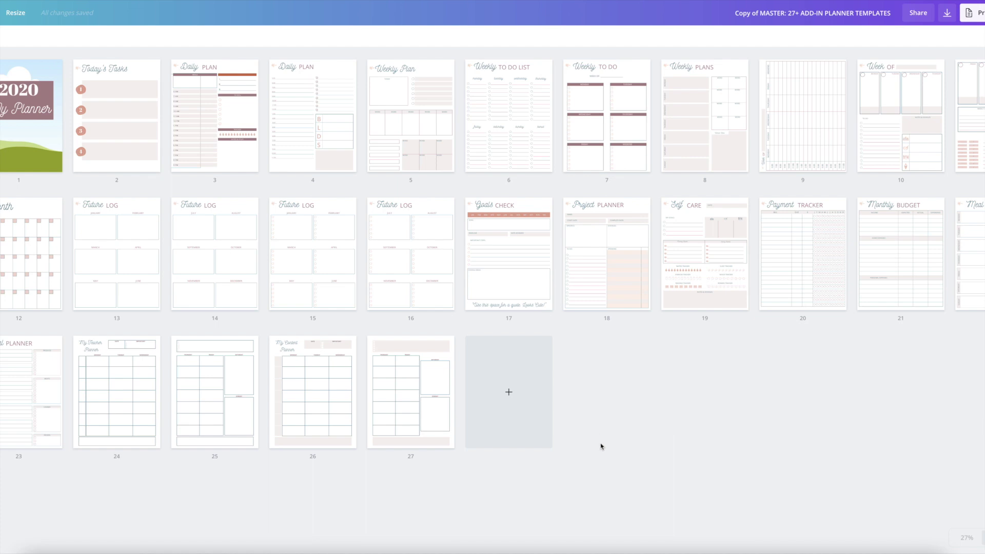
{"action": "left_click", "coordinate": [982, 537]}
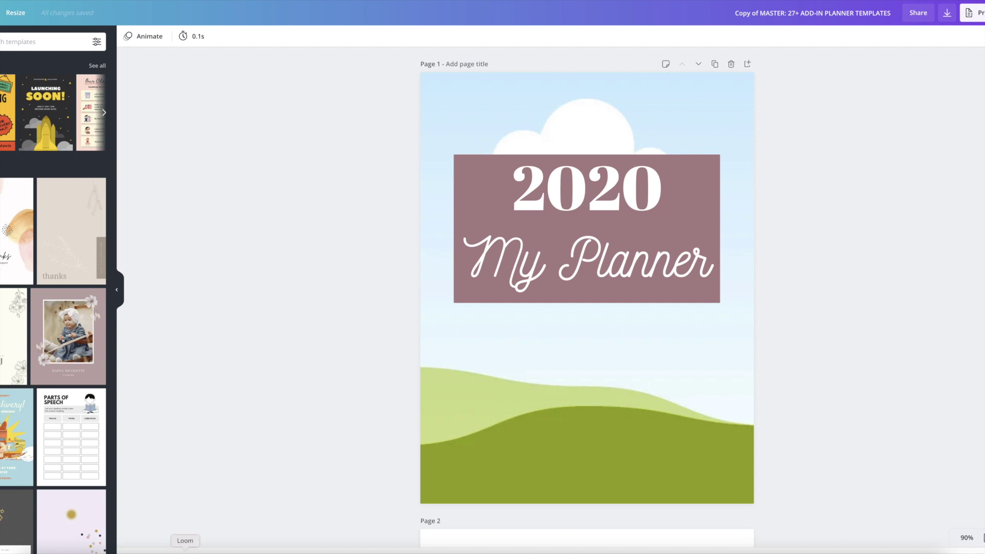
Set Loom to a screen-only recording with a Custom size, Select area capture.
{"action": "left_click", "coordinate": [185, 552]}
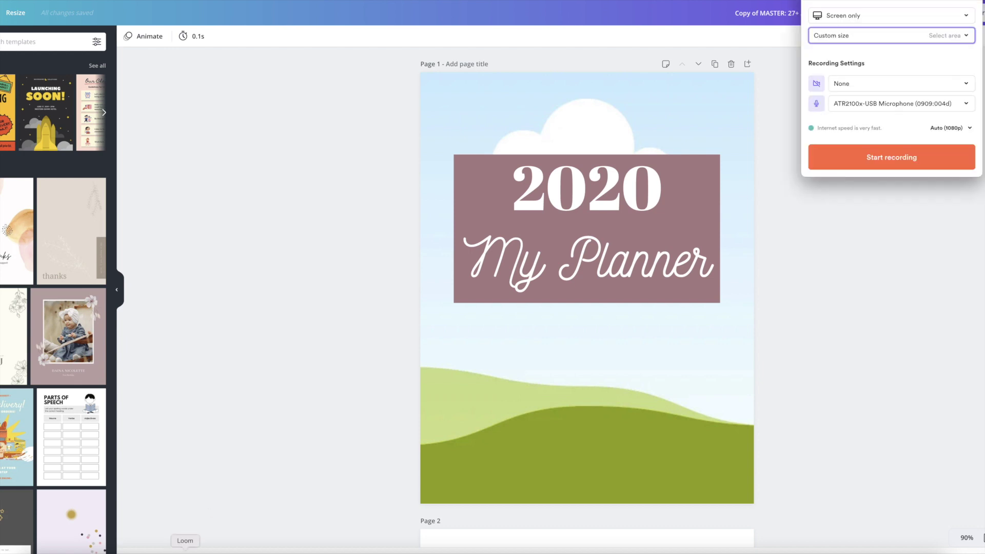
{"action": "left_click", "coordinate": [842, 38]}
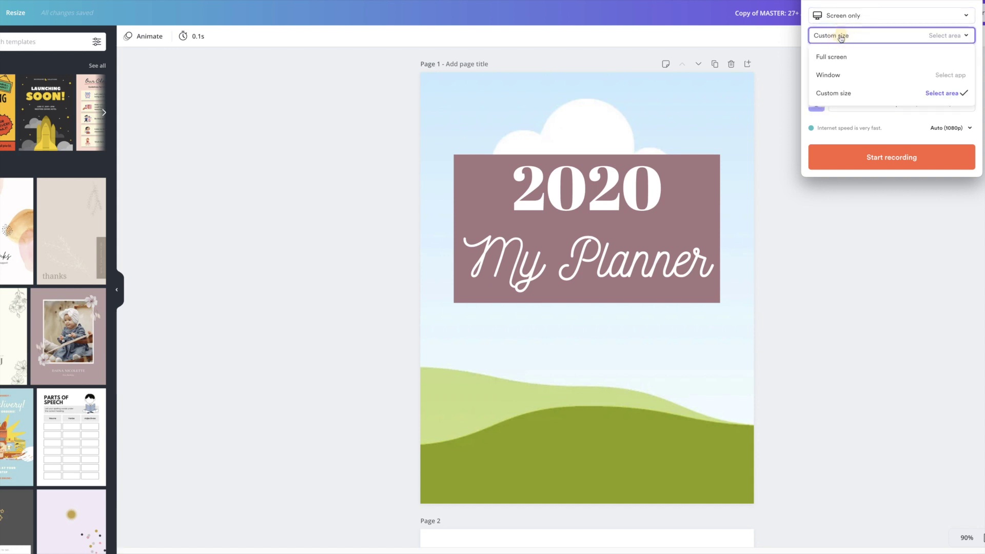
{"action": "left_click", "coordinate": [943, 93]}
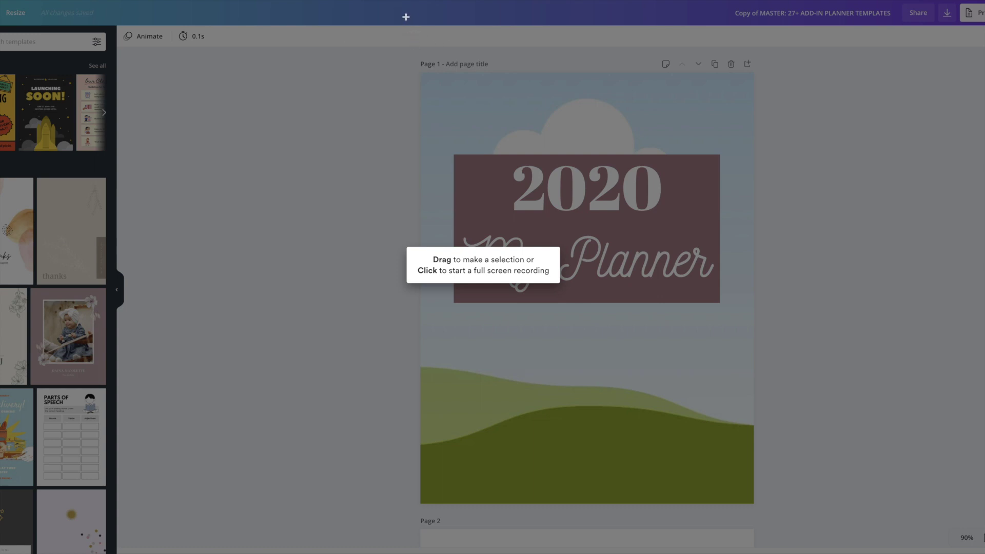
Frame the capture area around the planner cover, start recording, and scroll down to the Future Log pages.
{"action": "left_click_drag", "start_coordinate": [406, 16], "coordinate": [768, 526]}
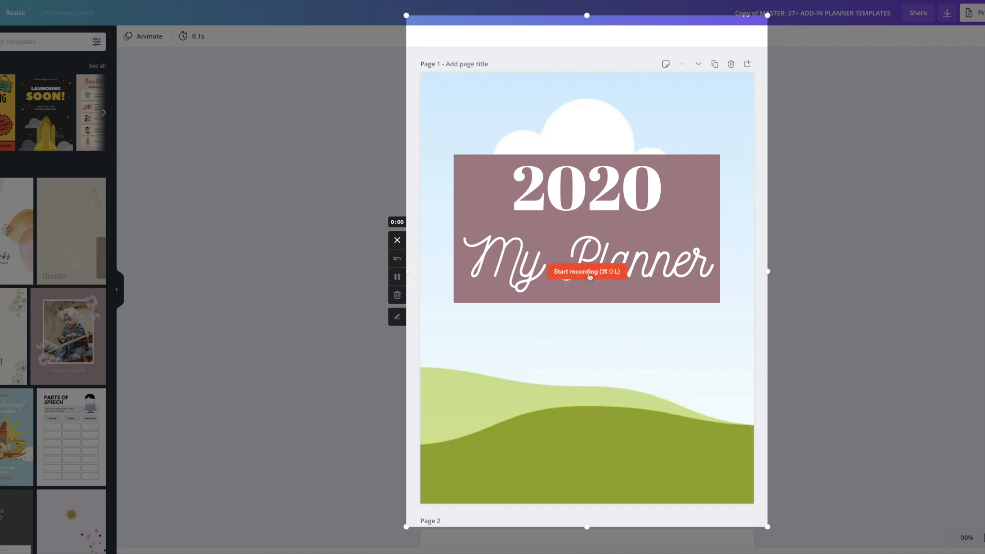
{"action": "left_click", "coordinate": [582, 272]}
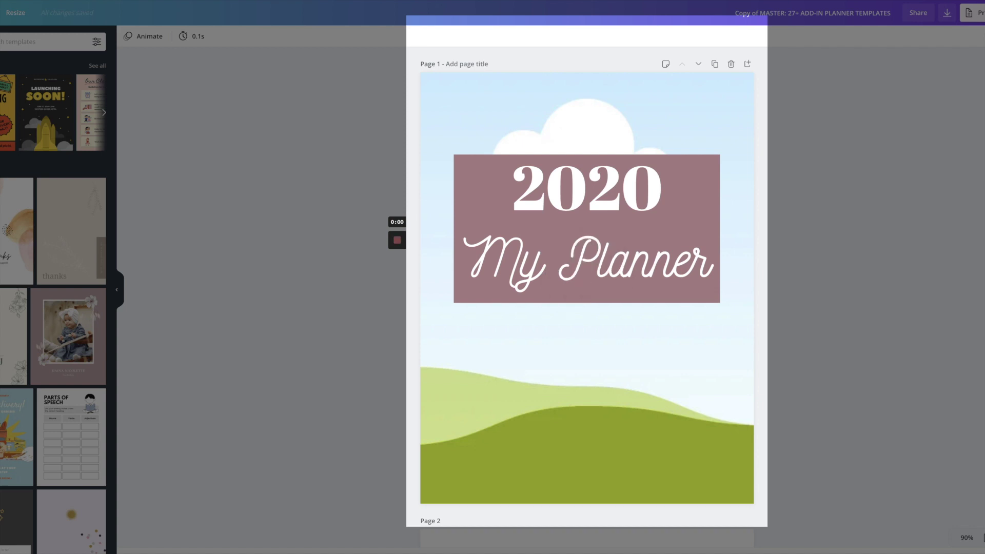
{"action": "scroll", "coordinate": [587, 288], "scroll_direction": "down", "scroll_amount": 6}
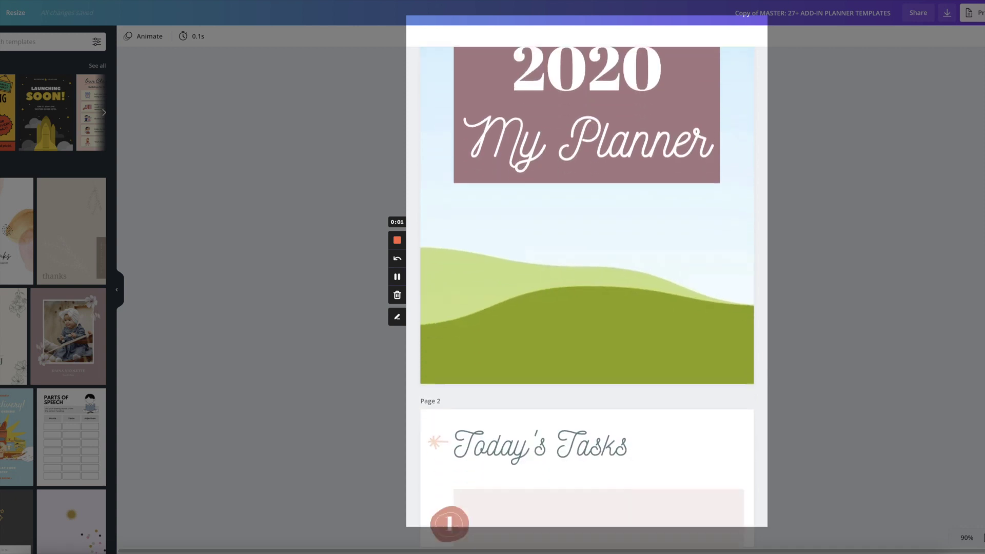
{"action": "scroll", "coordinate": [586, 287], "scroll_direction": "down", "scroll_amount": 10}
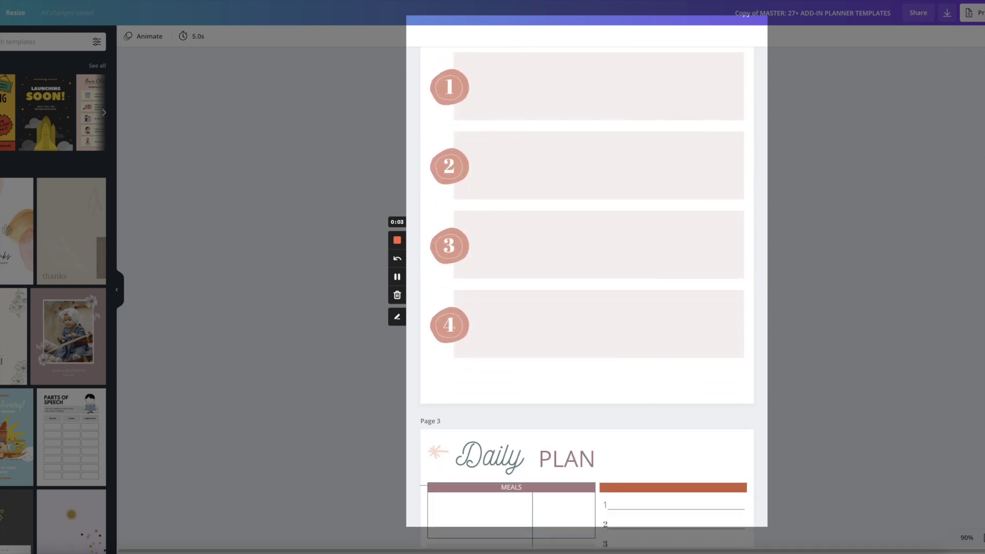
{"action": "scroll", "coordinate": [587, 287], "scroll_direction": "down", "scroll_amount": 10}
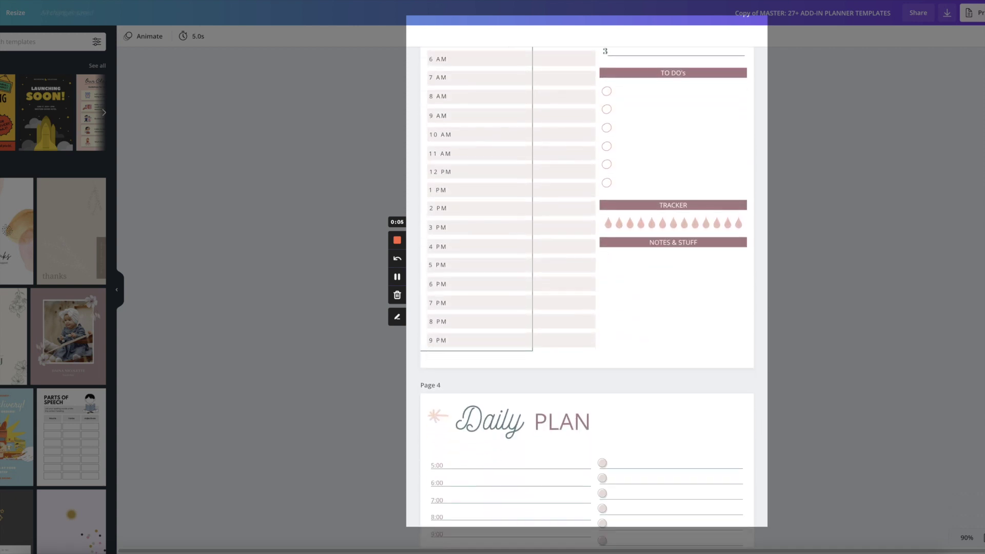
{"action": "scroll", "coordinate": [586, 287], "scroll_direction": "down", "scroll_amount": 4}
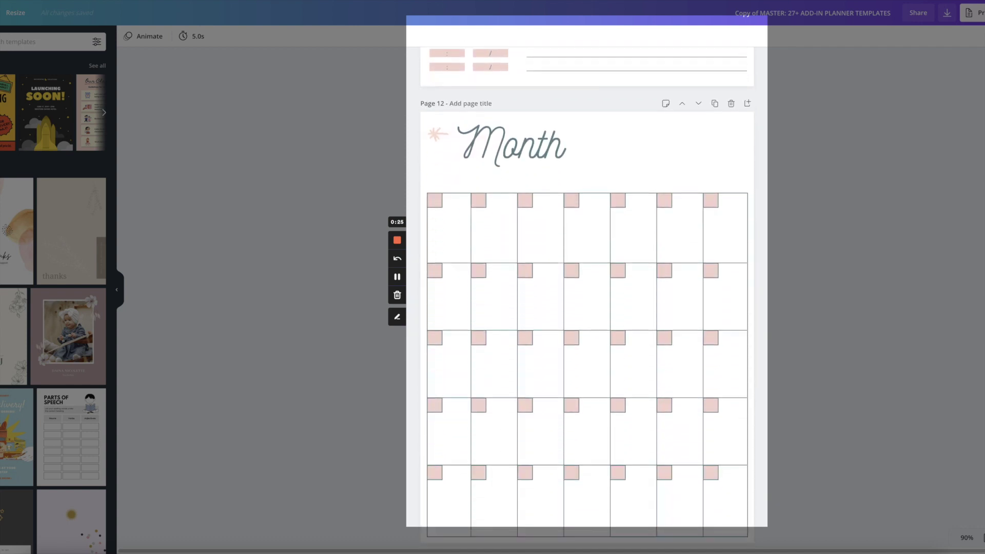
{"action": "scroll", "coordinate": [587, 287], "scroll_direction": "down", "scroll_amount": 3}
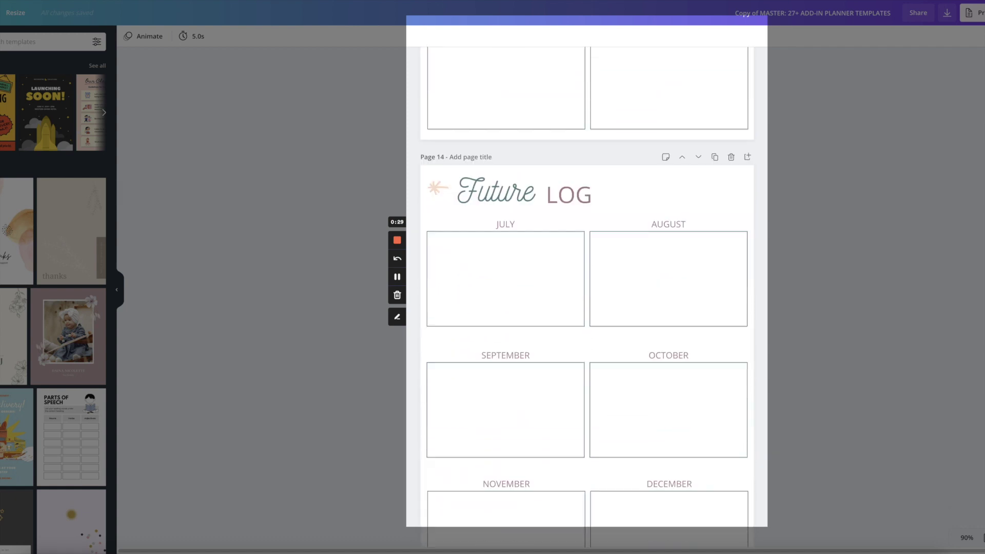
{"action": "scroll", "coordinate": [587, 287], "scroll_direction": "down", "scroll_amount": 2}
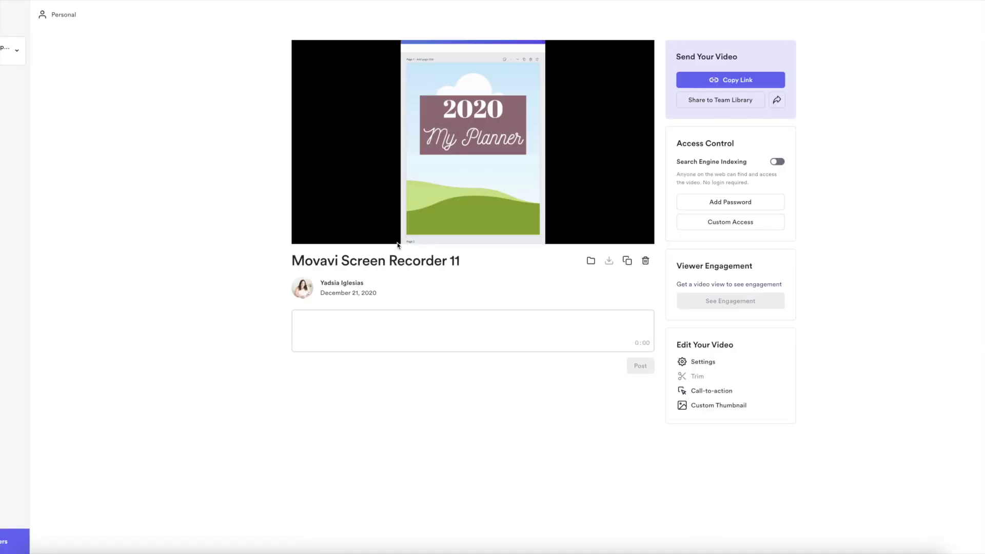
Retitle the Loom recording 'ETSY: product scroll video'.
{"action": "left_click", "coordinate": [432, 262]}
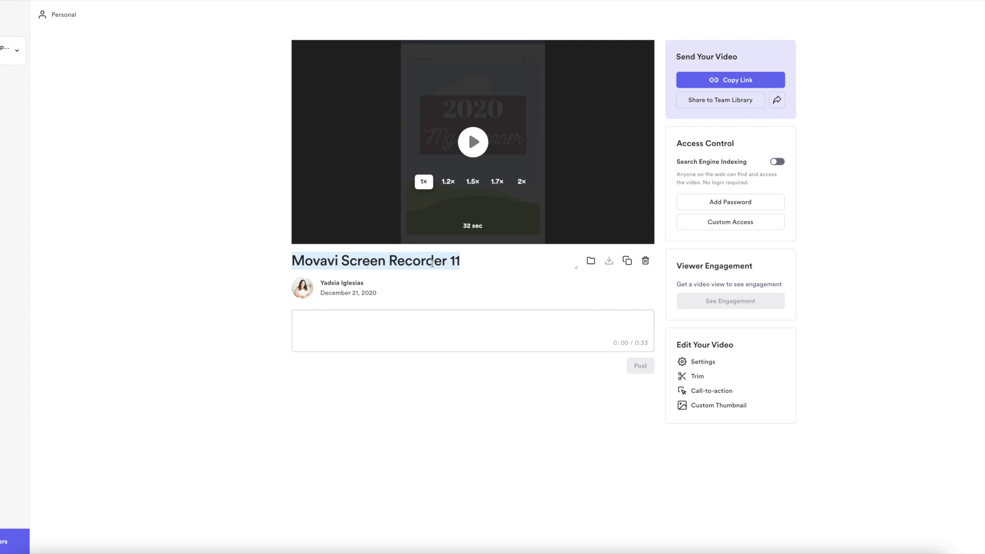
{"action": "type", "text": "ETSY"}
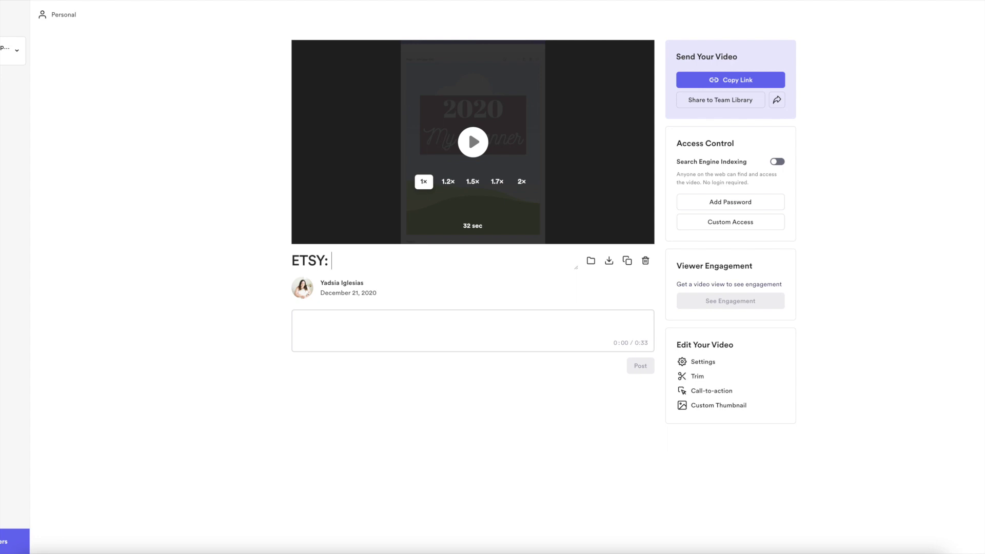
{"action": "type", "text": ": product scroll"}
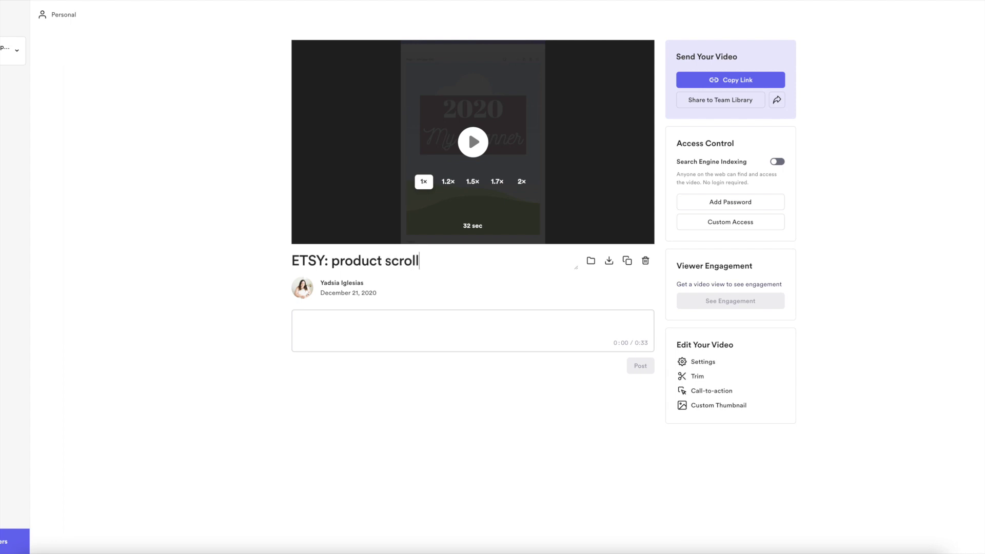
{"action": "type", "text": " video"}
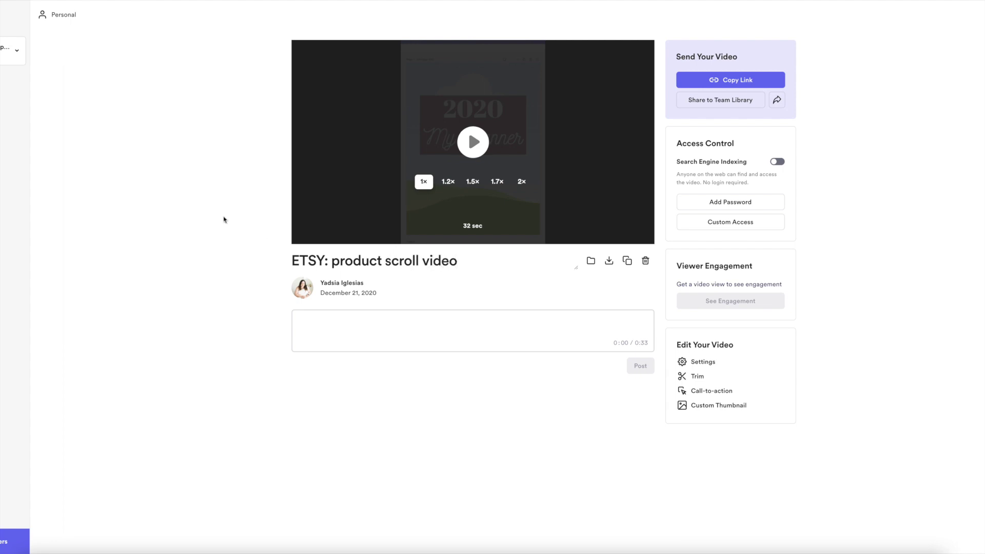
{"action": "left_click", "coordinate": [222, 218]}
Download the ETSY product scroll video and switch back to the Canva planner tab.
{"action": "left_click", "coordinate": [609, 261]}
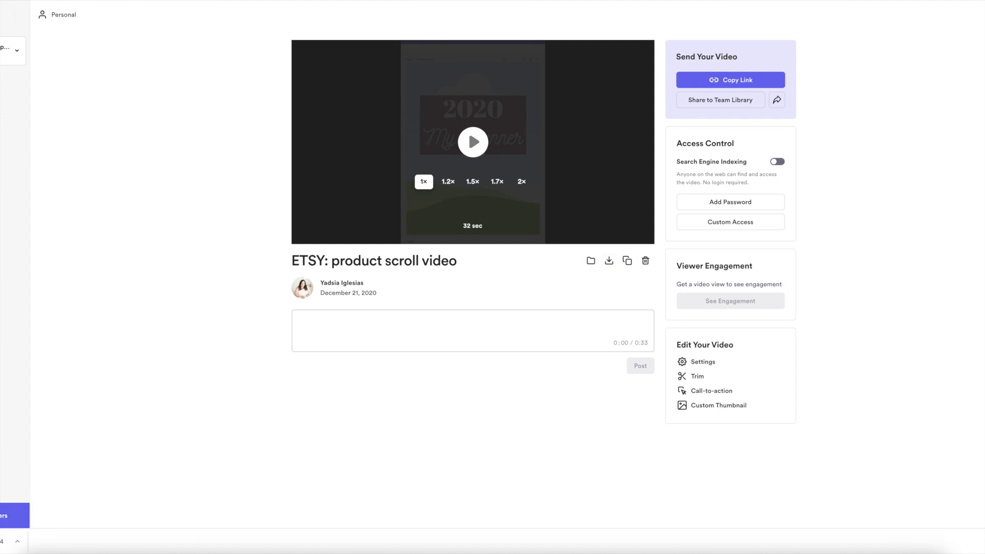
{"action": "key", "text": "ctrl+Tab"}
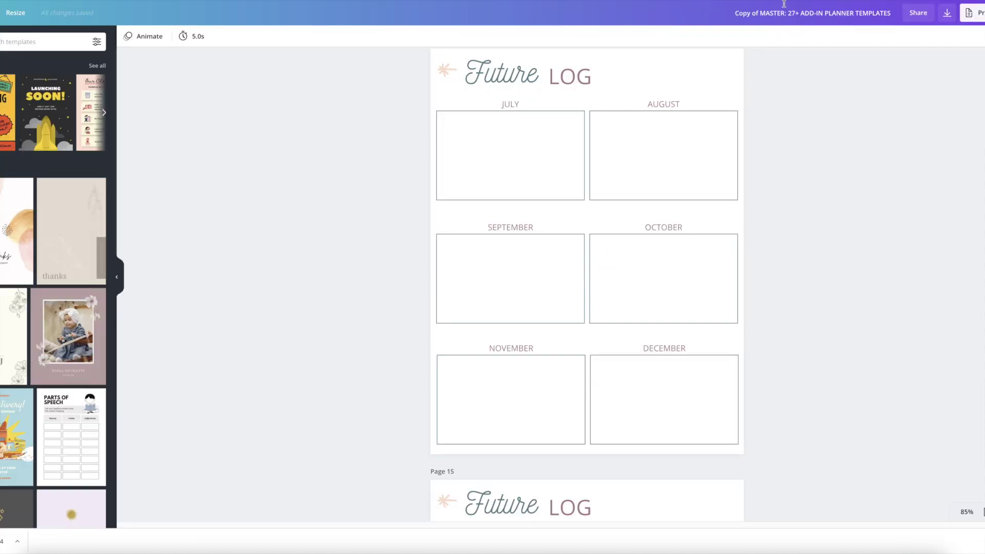
Switch through the browser tabs to the blank 2000 × 2000 px Untitled design.
{"action": "scroll", "coordinate": [977, 250], "scroll_direction": "up", "scroll_amount": 15}
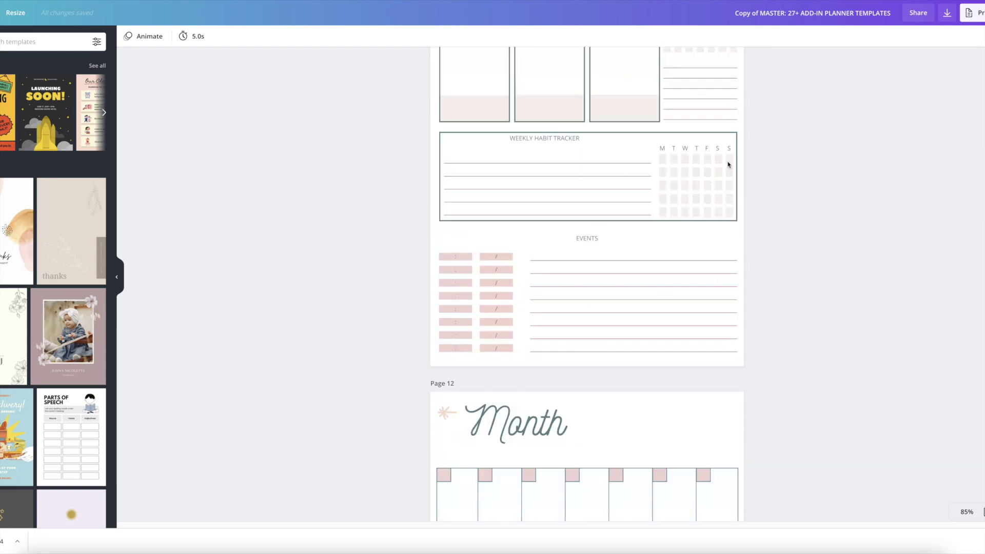
{"action": "key", "text": "ctrl+shift+Tab"}
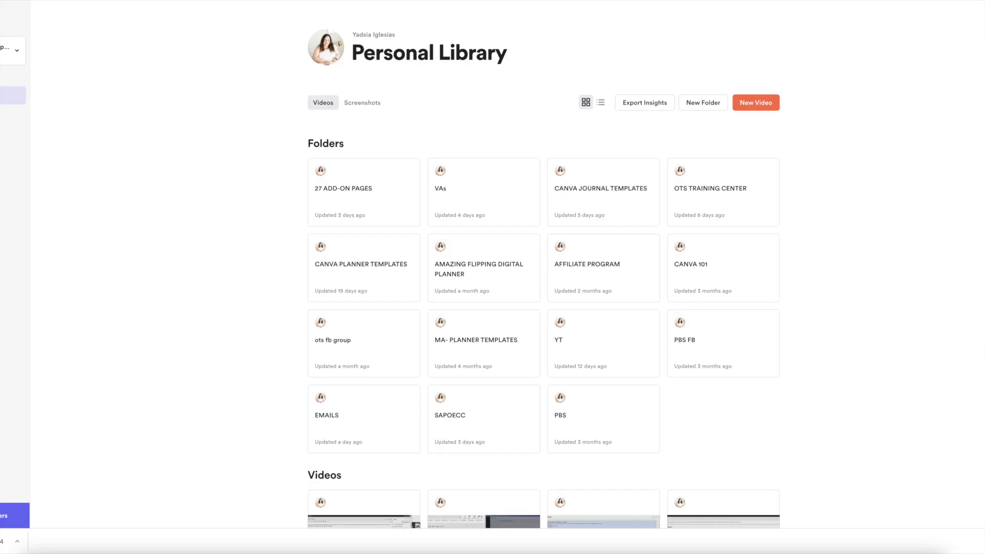
{"action": "key", "text": "ctrl+shift+Tab"}
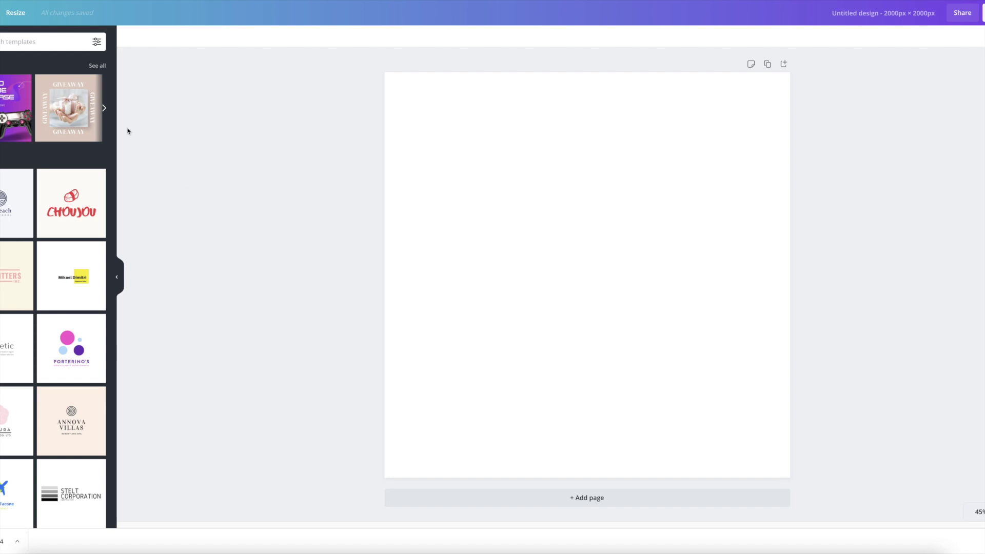
Upload the downloaded planner screen recording into Canva's Uploads Videos tab.
{"action": "left_click", "coordinate": [1, 149]}
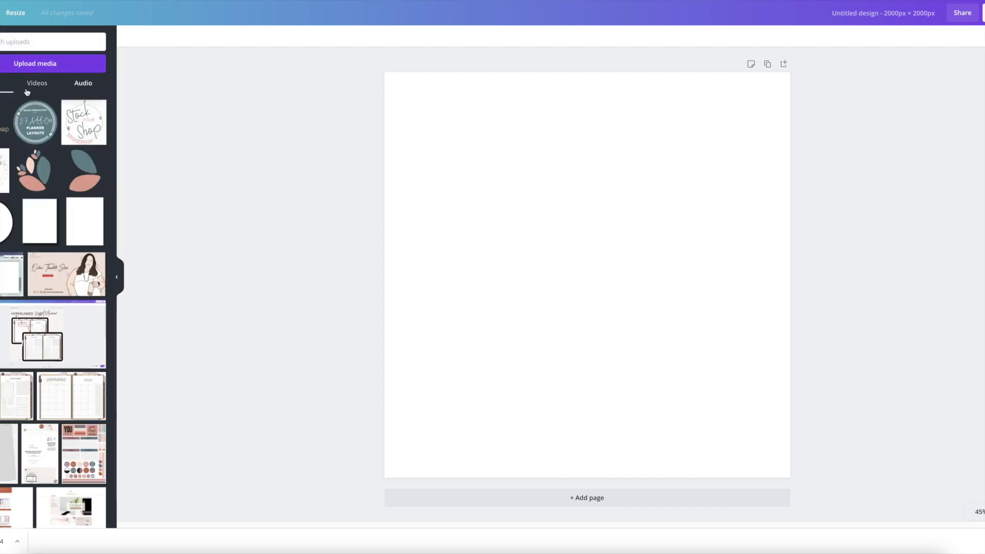
{"action": "left_click", "coordinate": [33, 88]}
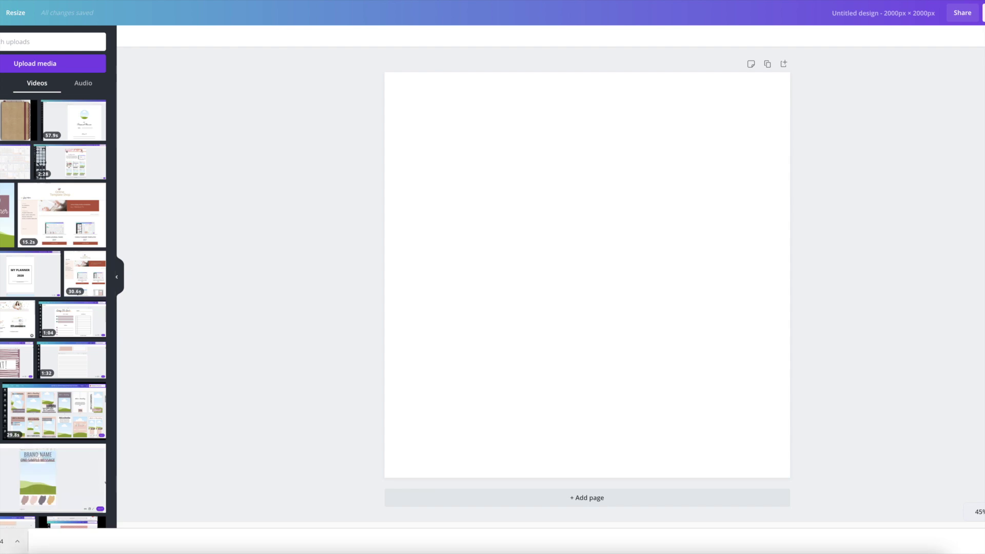
{"action": "left_click_drag", "start_coordinate": [12, 541], "coordinate": [28, 135]}
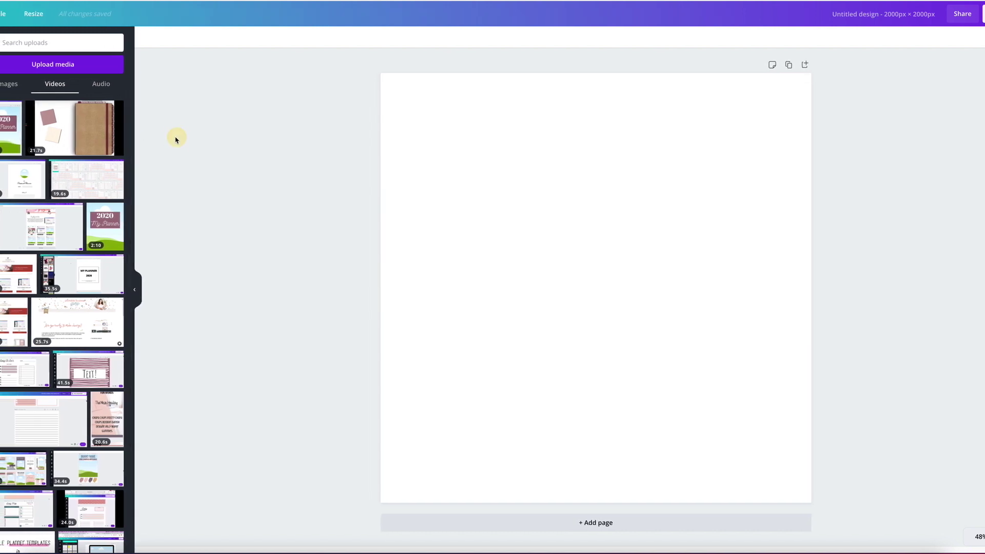
Add the uploaded planner-scroll video to the blank page and select it.
{"action": "left_click", "coordinate": [10, 128]}
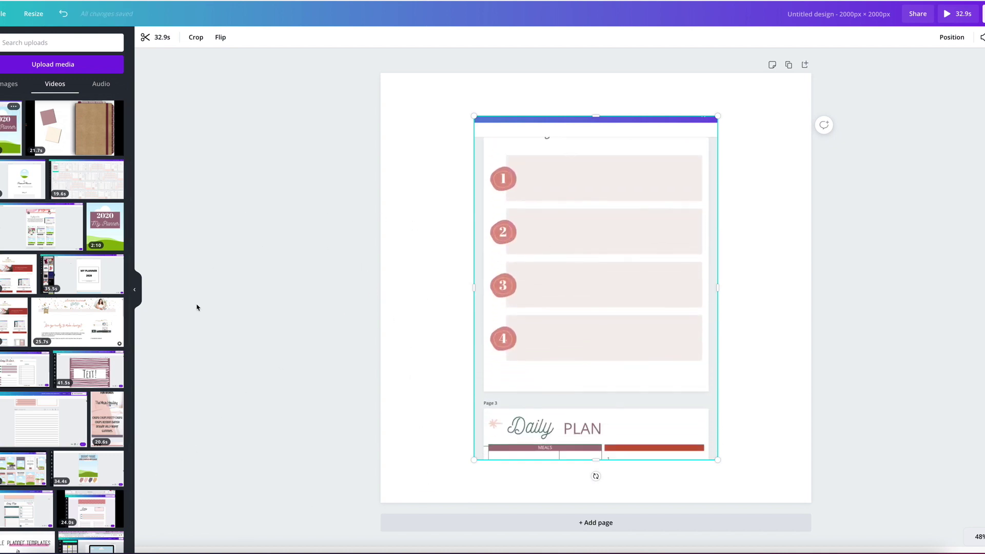
{"action": "mouse_move", "coordinate": [596, 298]}
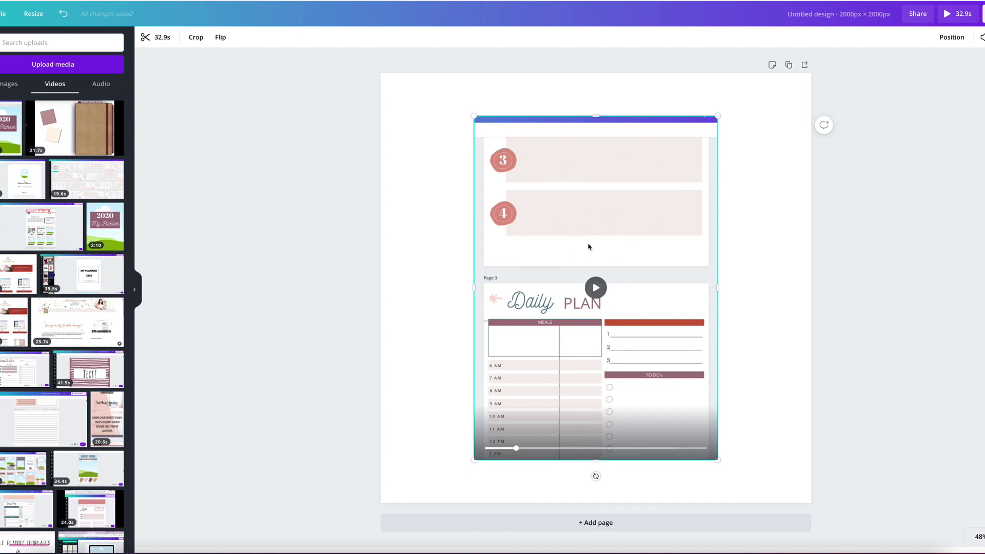
{"action": "key", "text": "Escape"}
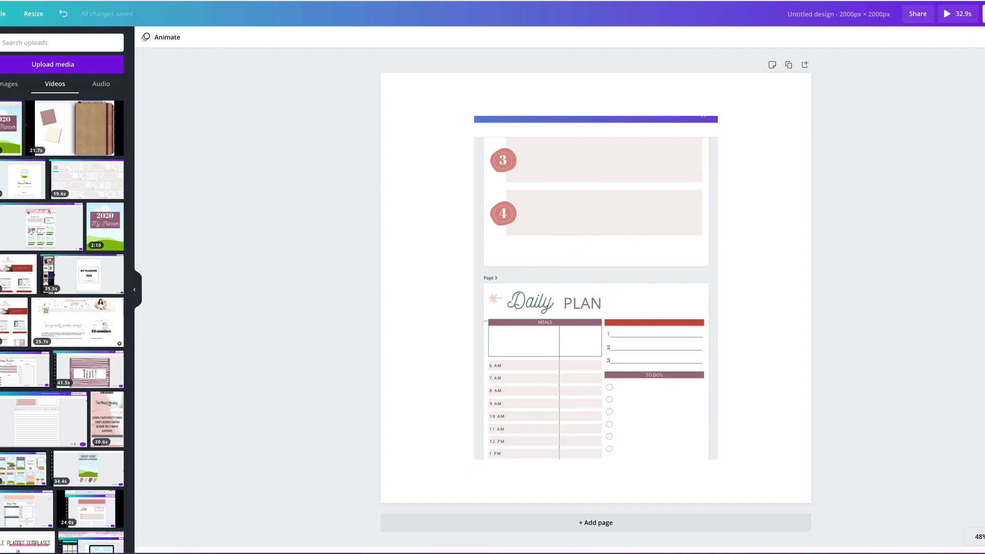
{"action": "left_click", "coordinate": [658, 161]}
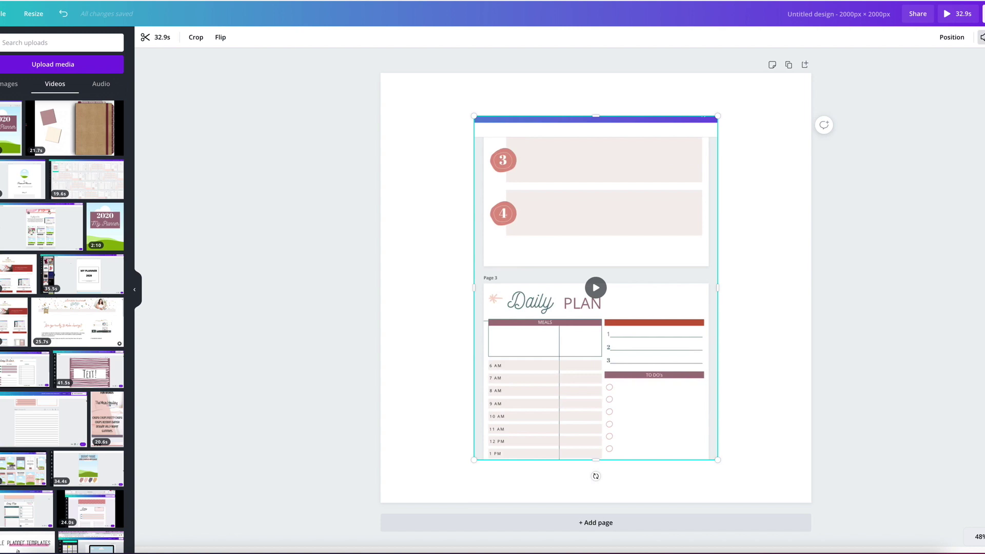
Turn the planner video's volume down to 0.
{"action": "left_click", "coordinate": [981, 37]}
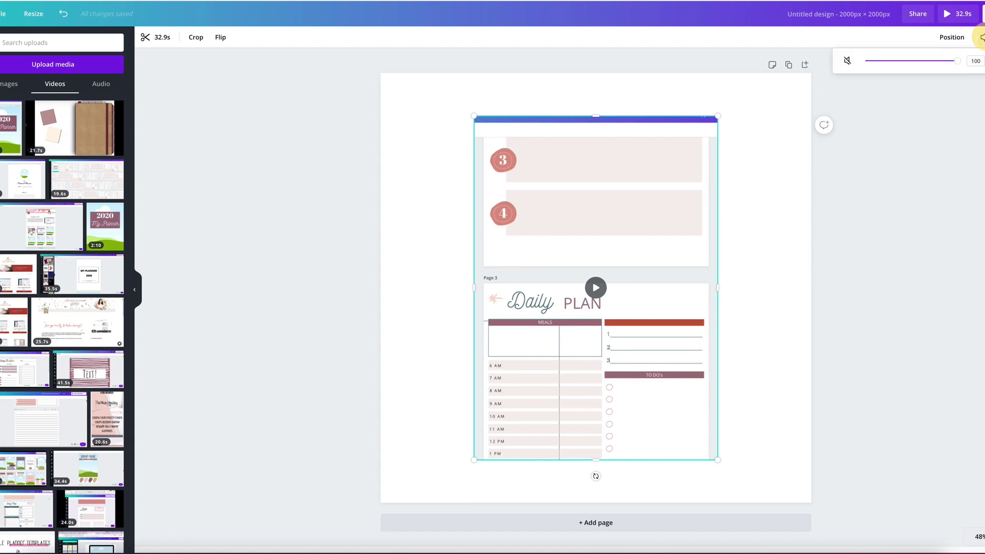
{"action": "left_click_drag", "start_coordinate": [958, 64], "coordinate": [857, 61]}
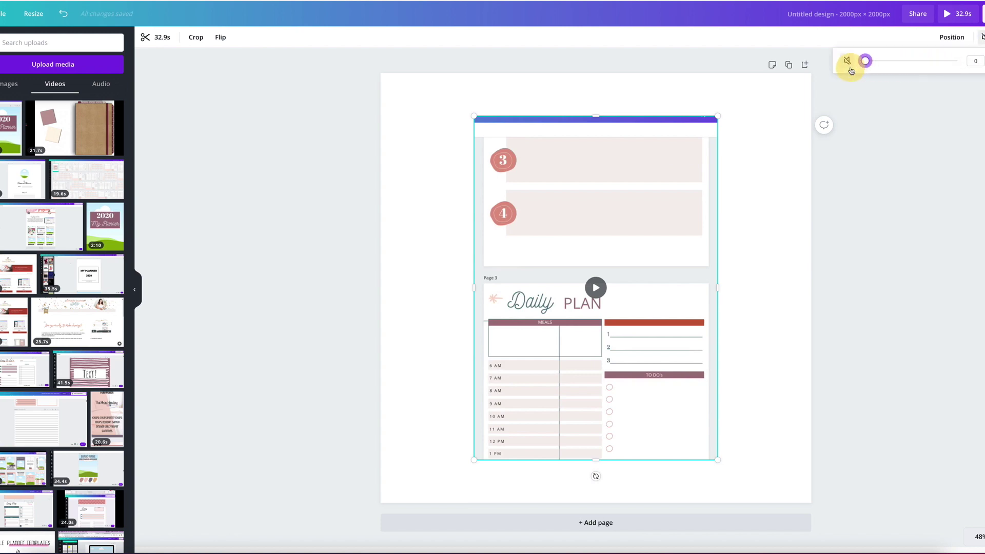
{"action": "left_click", "coordinate": [899, 245]}
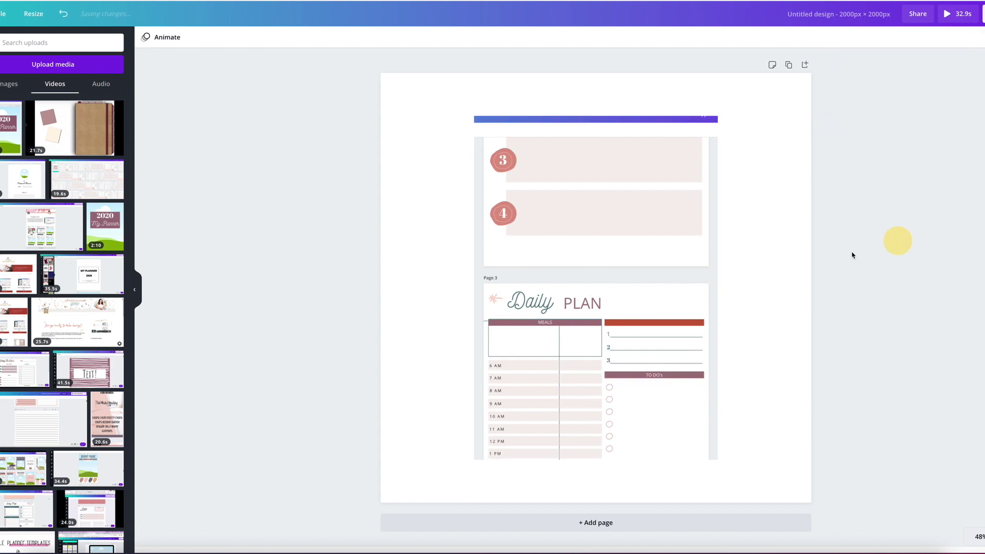
Play and pause the planner video to check it runs silently.
{"action": "left_click", "coordinate": [595, 288]}
{"action": "left_click", "coordinate": [595, 287]}
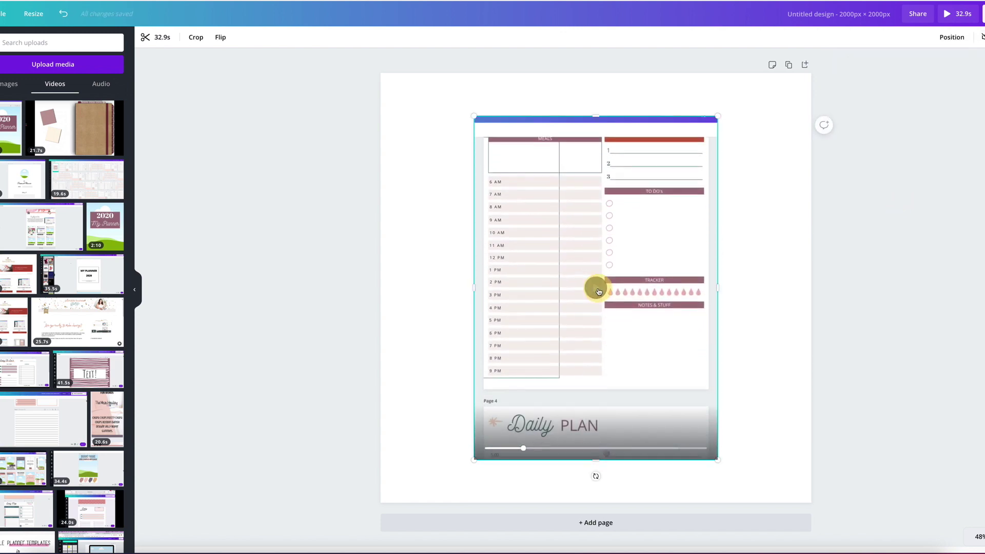
{"action": "left_click", "coordinate": [596, 207]}
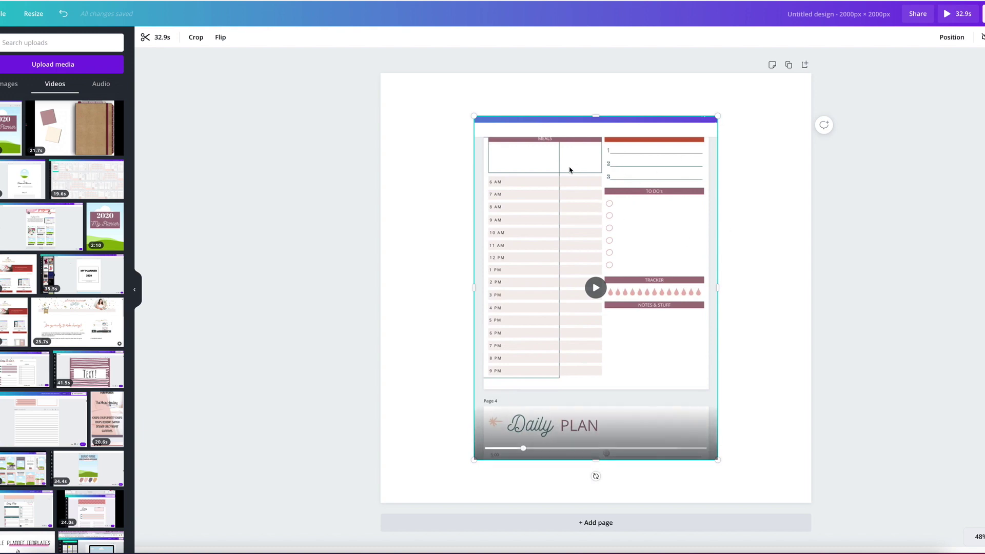
{"action": "left_click", "coordinate": [595, 286]}
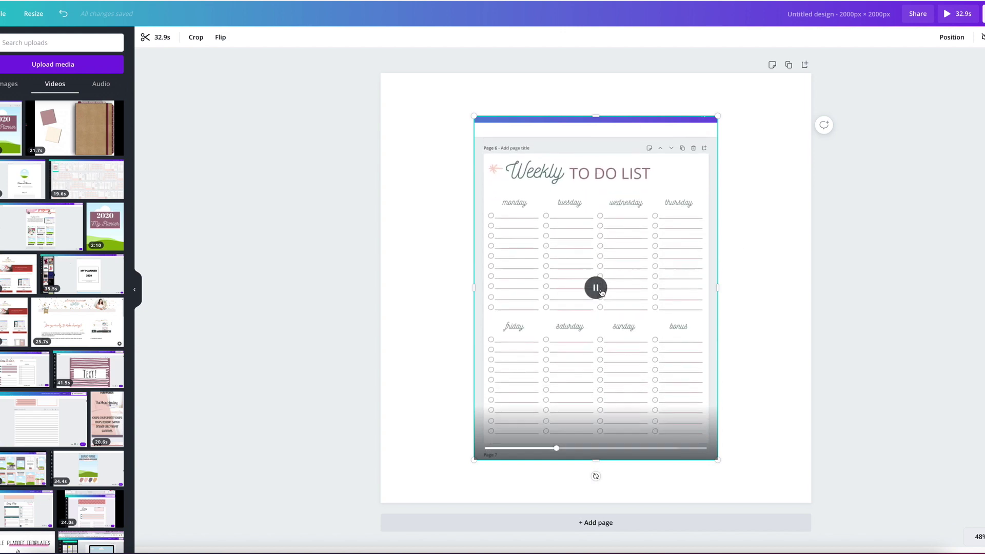
{"action": "left_click", "coordinate": [595, 289]}
Browse all frames in Elements, then add and remove an unwanted cloud-and-hills frame.
{"action": "left_click", "coordinate": [2, 87]}
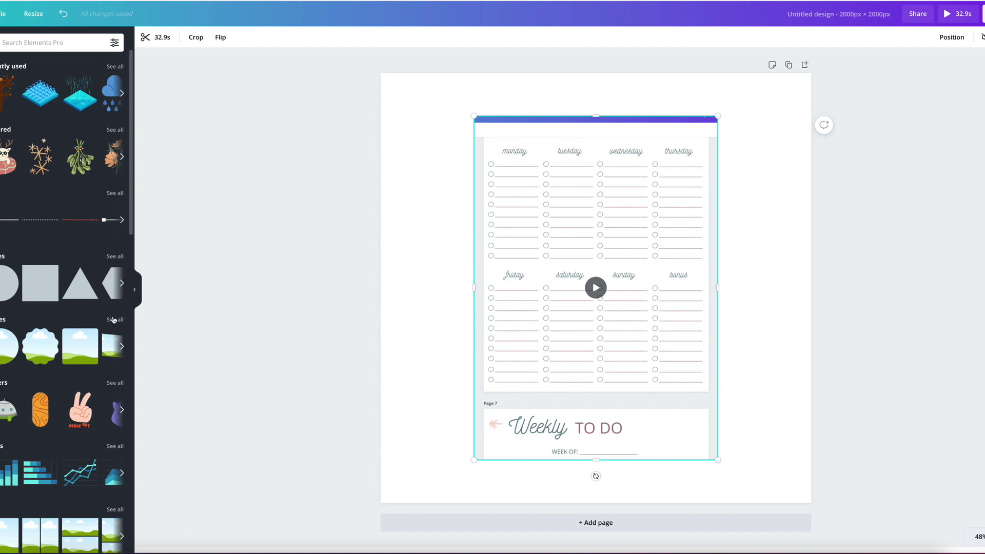
{"action": "left_click", "coordinate": [114, 320]}
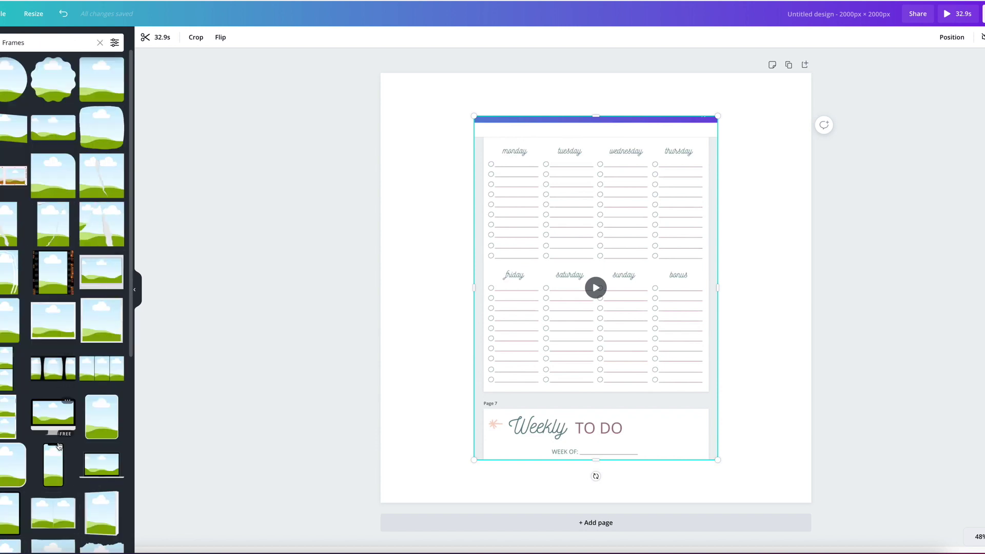
{"action": "scroll", "coordinate": [58, 445], "scroll_direction": "down", "scroll_amount": 1}
{"action": "scroll", "coordinate": [58, 445], "scroll_direction": "down", "scroll_amount": 1}
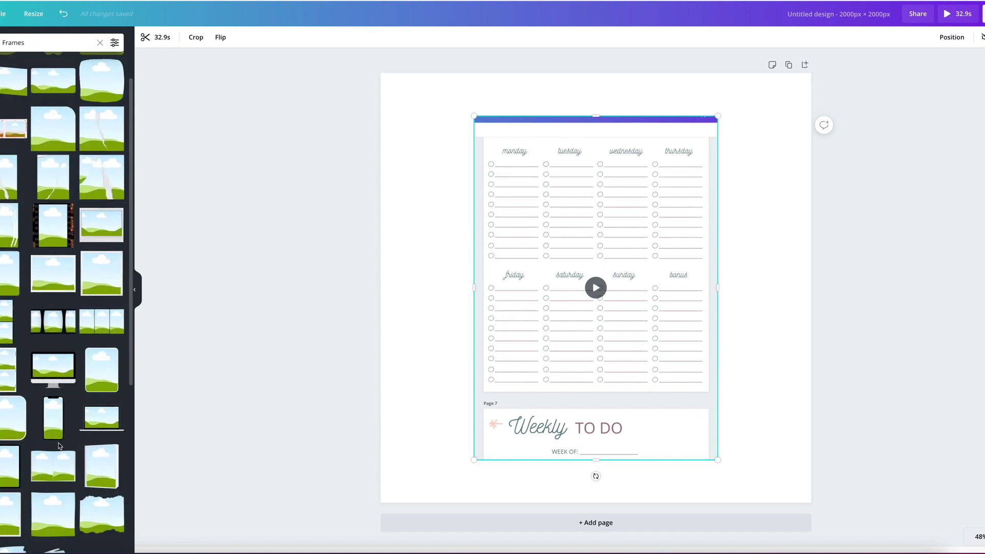
{"action": "left_click", "coordinate": [3, 254]}
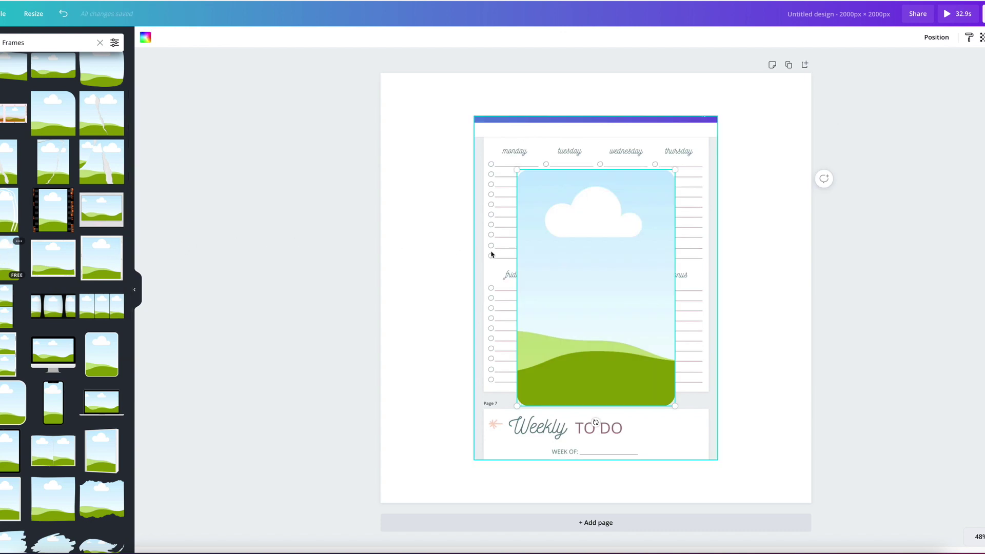
{"action": "key", "text": "Delete"}
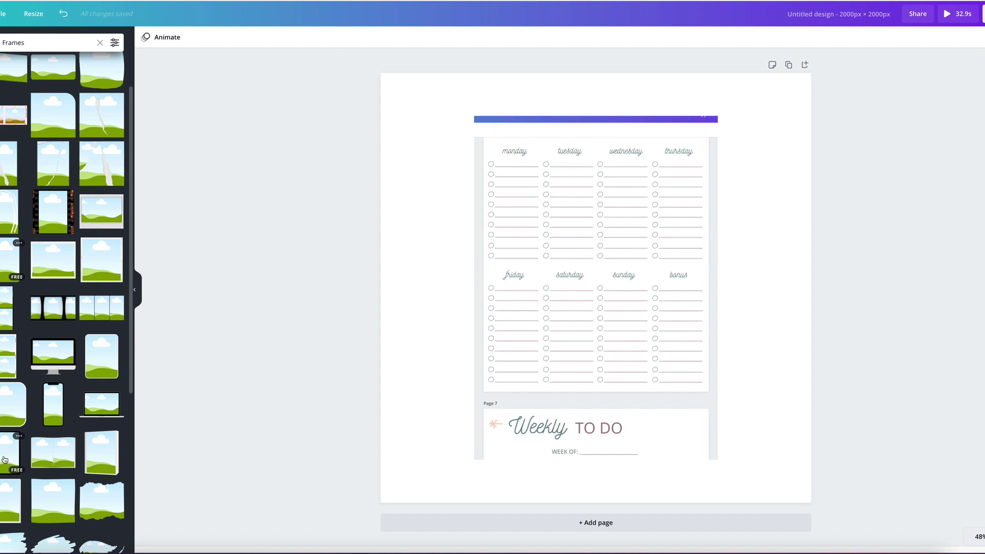
Add a tablet device frame, drop the planner video into it, and enlarge it to about 1,358 × 1,882.
{"action": "left_click", "coordinate": [91, 400]}
{"action": "left_click_drag", "start_coordinate": [563, 244], "coordinate": [461, 198]}
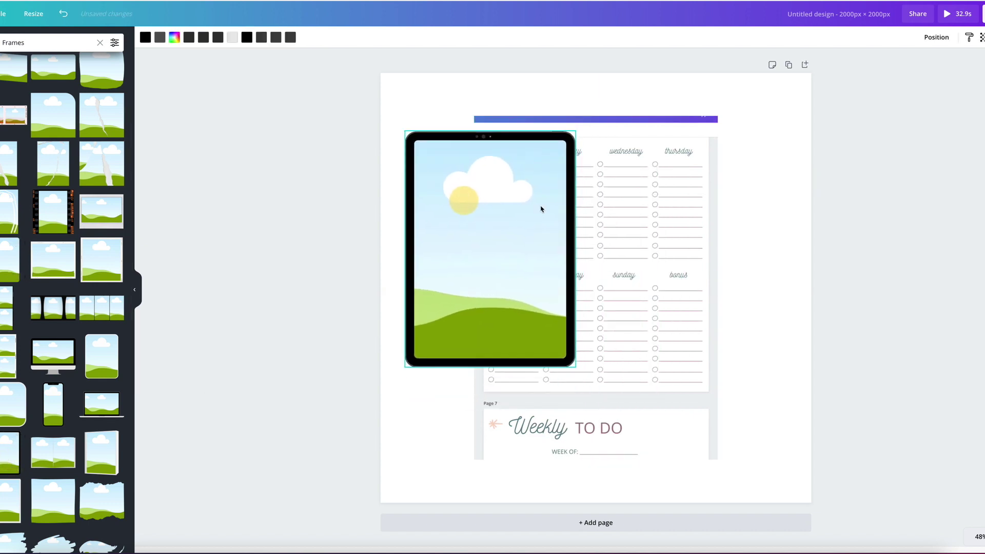
{"action": "left_click", "coordinate": [624, 202]}
{"action": "left_click_drag", "start_coordinate": [624, 202], "coordinate": [504, 95]}
{"action": "left_click_drag", "start_coordinate": [623, 345], "coordinate": [756, 473]}
{"action": "left_click", "coordinate": [591, 295]}
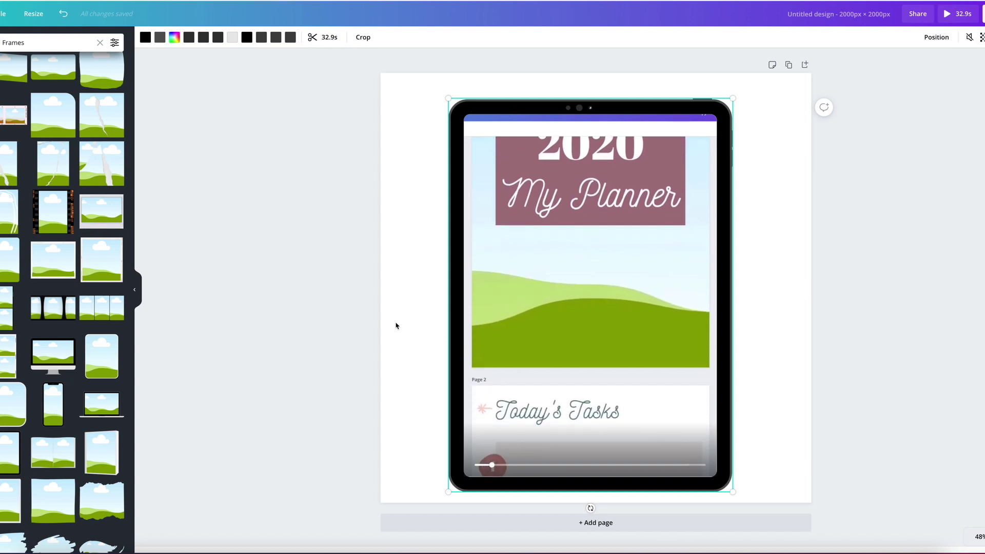
{"action": "left_click", "coordinate": [759, 208]}
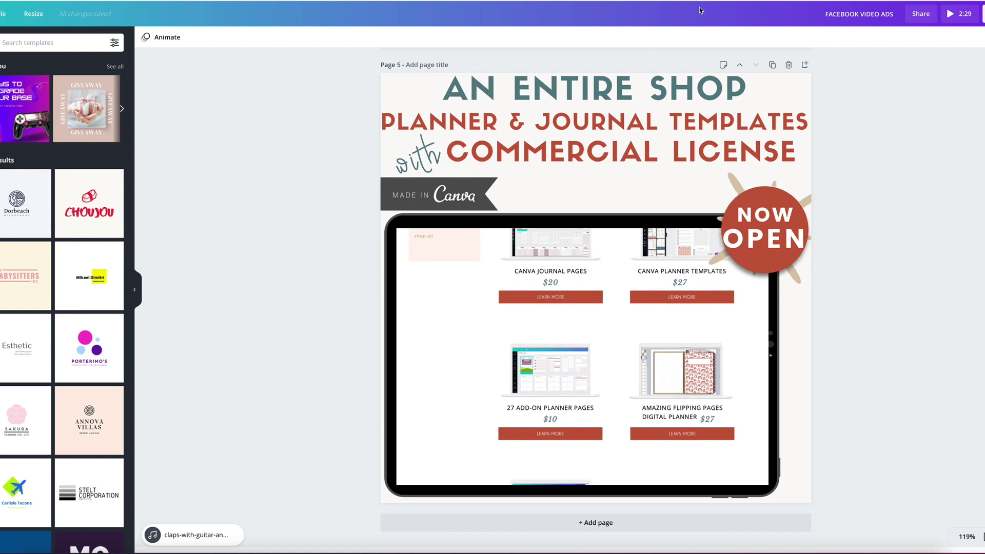
Pause the video inside the tablet, then deselect the tablet mockup.
{"action": "left_click", "coordinate": [575, 328]}
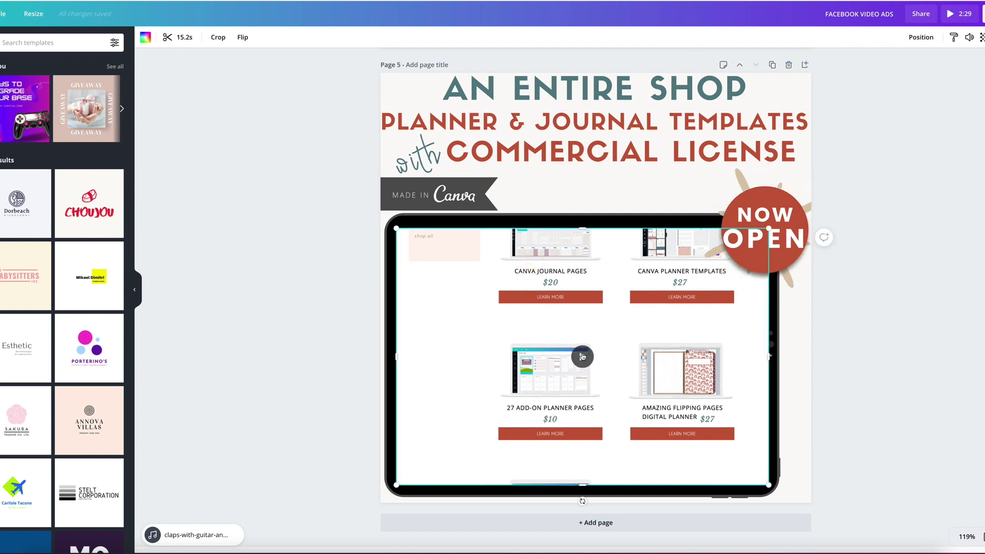
{"action": "mouse_move", "coordinate": [464, 354]}
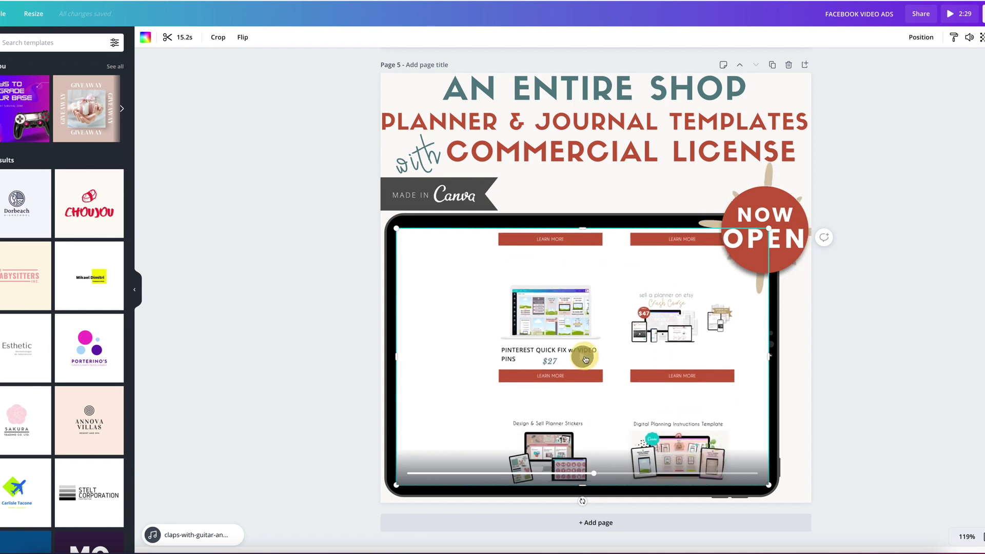
{"action": "left_click", "coordinate": [583, 357]}
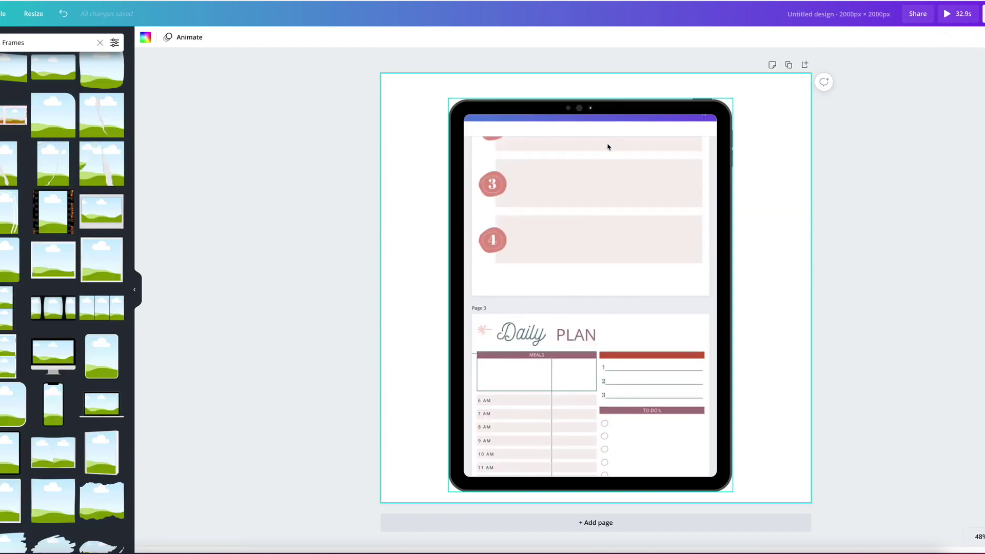
{"action": "left_click", "coordinate": [638, 133]}
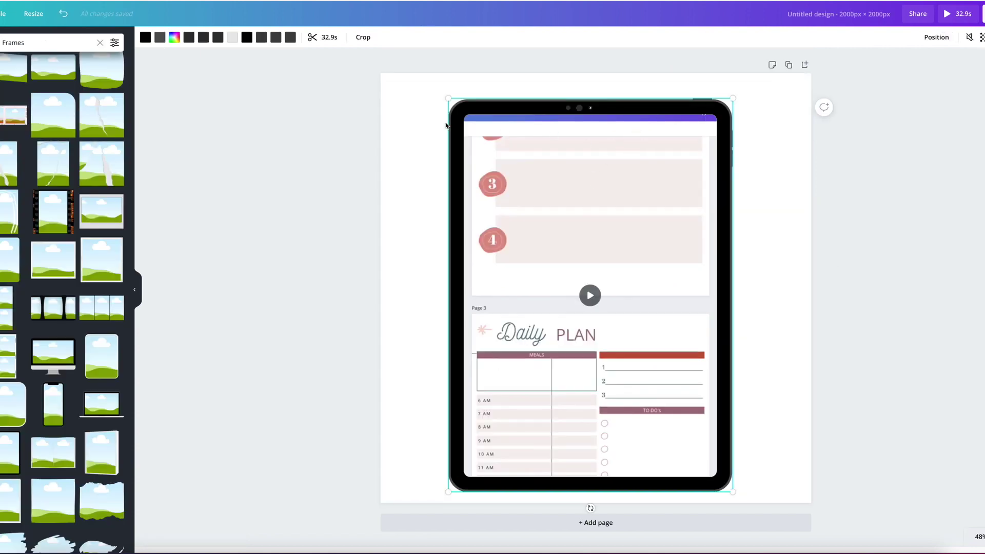
{"action": "left_click", "coordinate": [425, 106]}
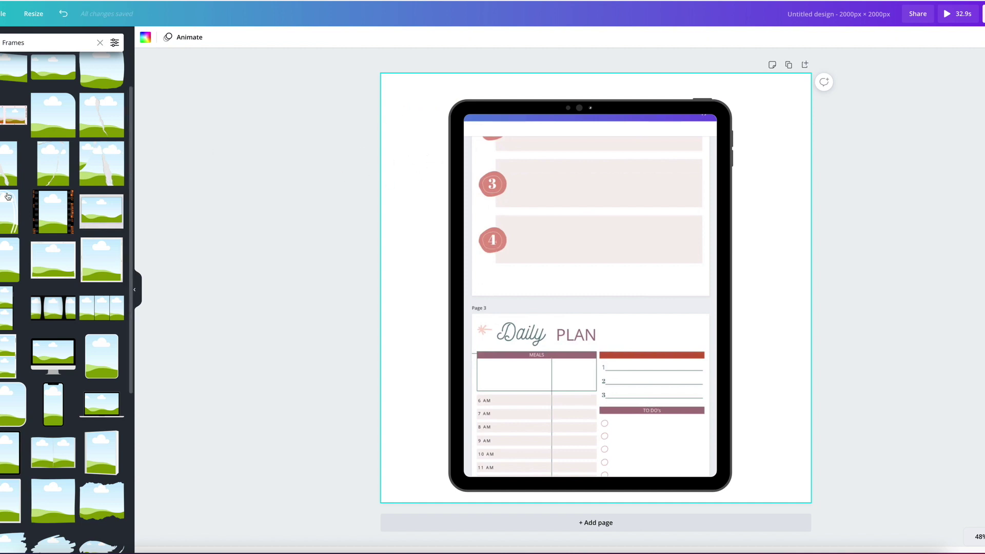
{"action": "scroll", "coordinate": [62, 231], "scroll_direction": "up", "scroll_amount": 2}
Clear the Frames search, add a square shape, and stretch it over the whole page.
{"action": "left_click", "coordinate": [100, 43]}
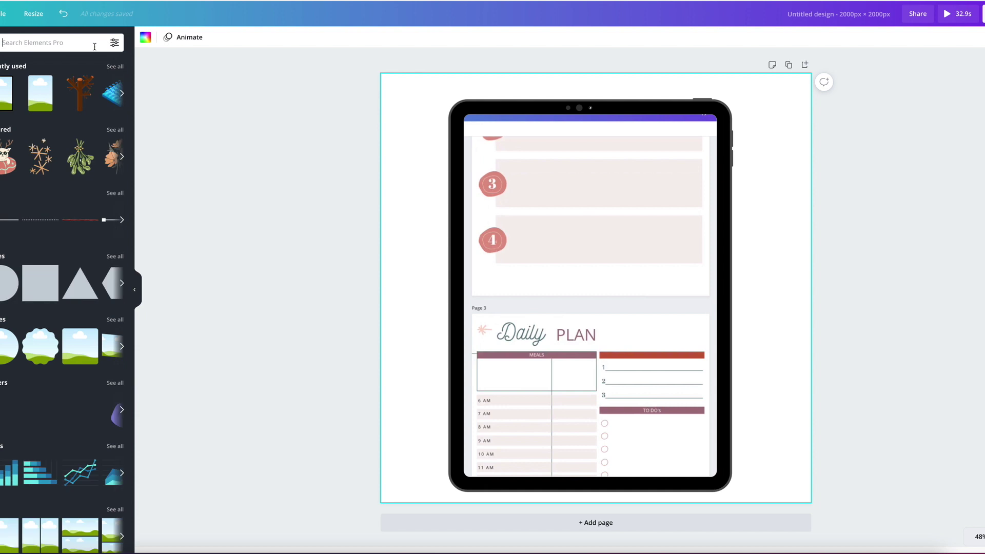
{"action": "left_click", "coordinate": [40, 283]}
{"action": "left_click_drag", "start_coordinate": [477, 170], "coordinate": [365, 58]}
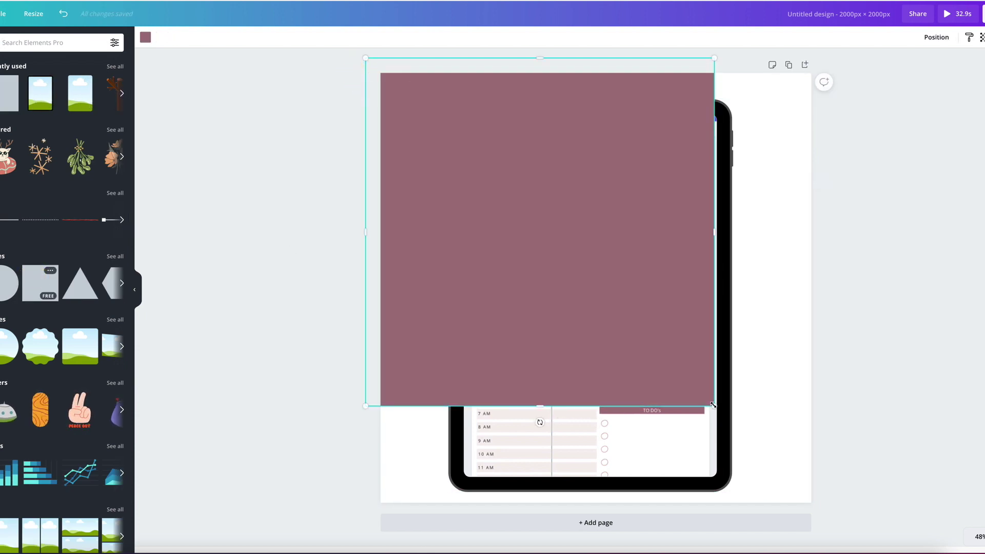
{"action": "left_click_drag", "start_coordinate": [715, 405], "coordinate": [828, 520]}
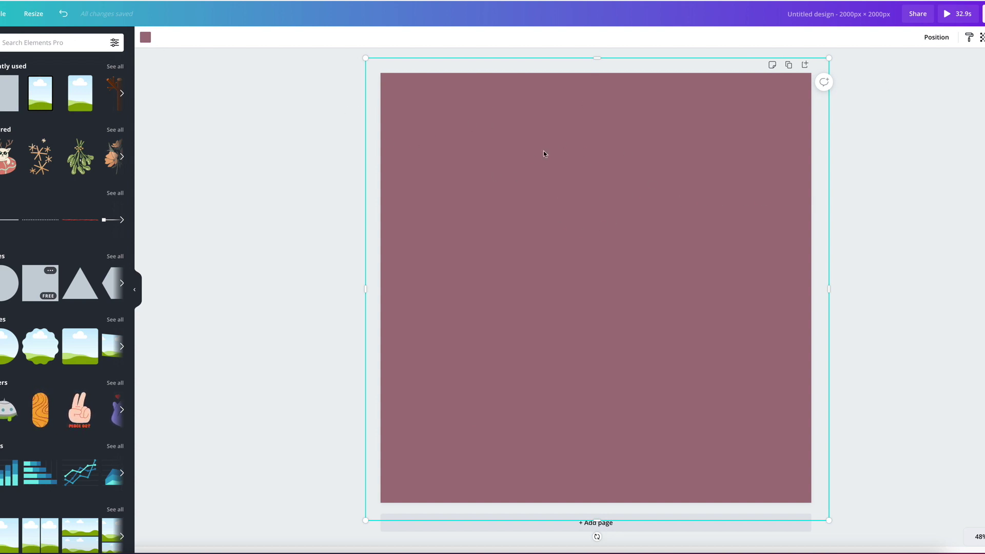
Make the square light pink at transparency 15 and send it behind the tablet.
{"action": "left_click", "coordinate": [145, 37]}
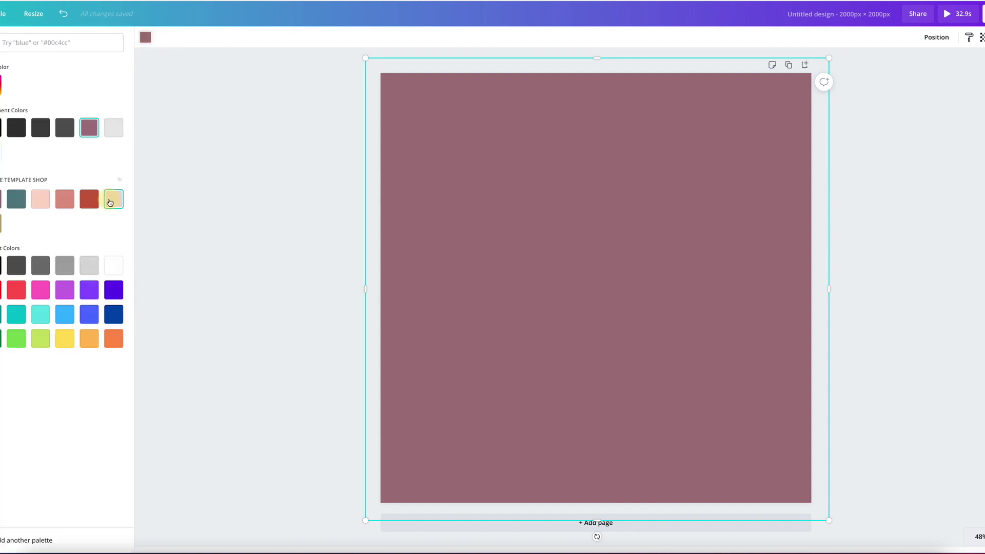
{"action": "left_click", "coordinate": [110, 202]}
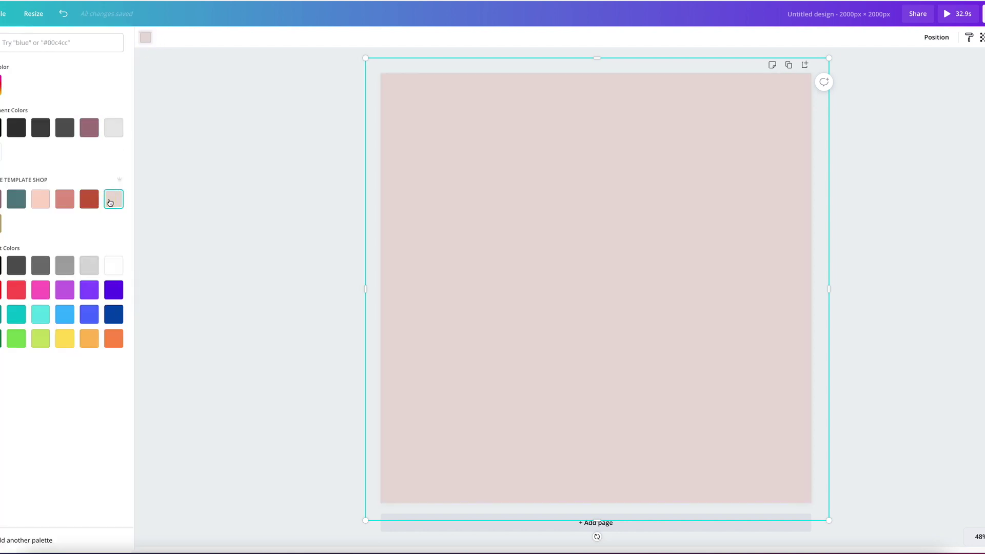
{"action": "left_click", "coordinate": [981, 36]}
{"action": "left_click_drag", "start_coordinate": [956, 61], "coordinate": [913, 69]}
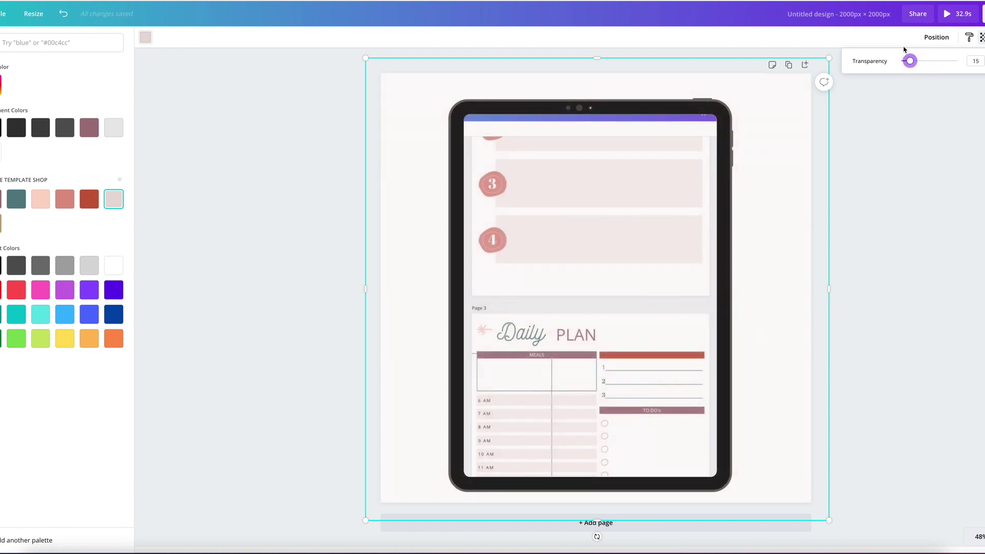
{"action": "left_click", "coordinate": [936, 37]}
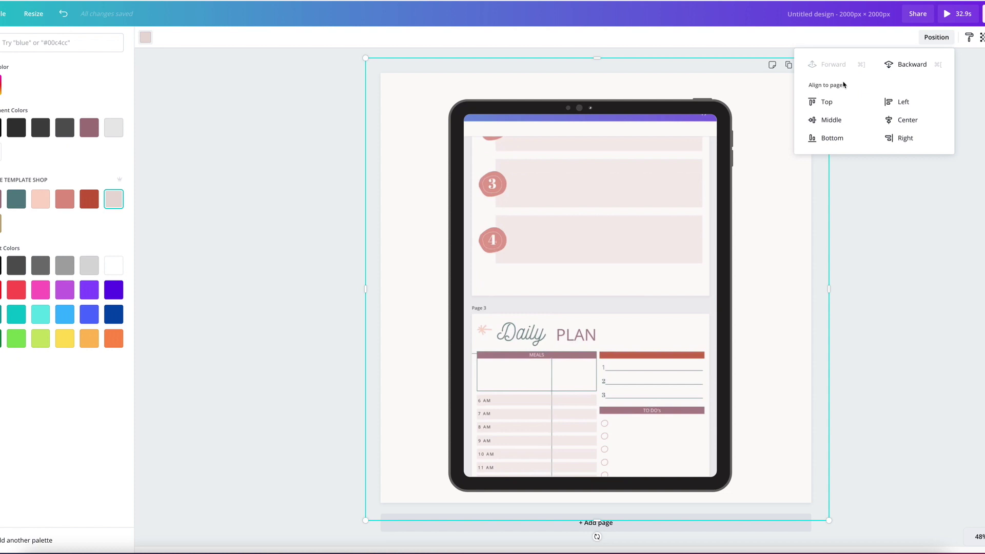
{"action": "left_click", "coordinate": [912, 65]}
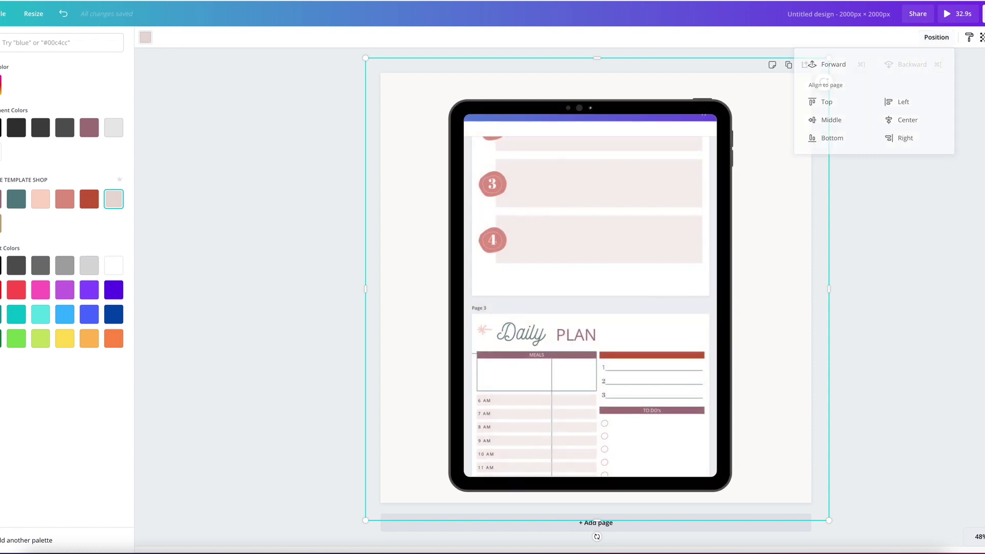
{"action": "left_click", "coordinate": [923, 213]}
{"action": "left_click", "coordinate": [408, 215]}
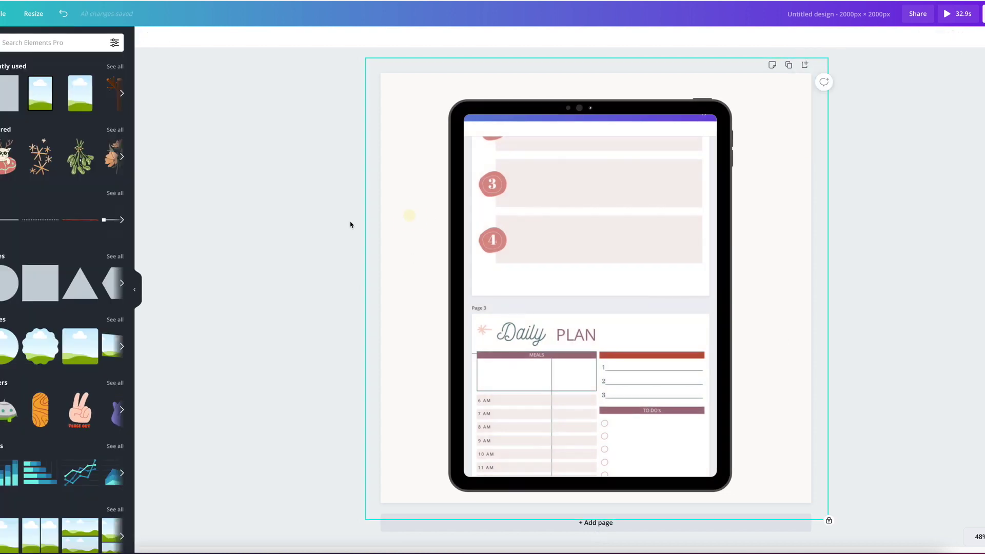
Raise the pink background's transparency from 15 to 29 and re-centre the tablet mockup.
{"action": "left_click", "coordinate": [790, 132]}
{"action": "left_click", "coordinate": [981, 37]}
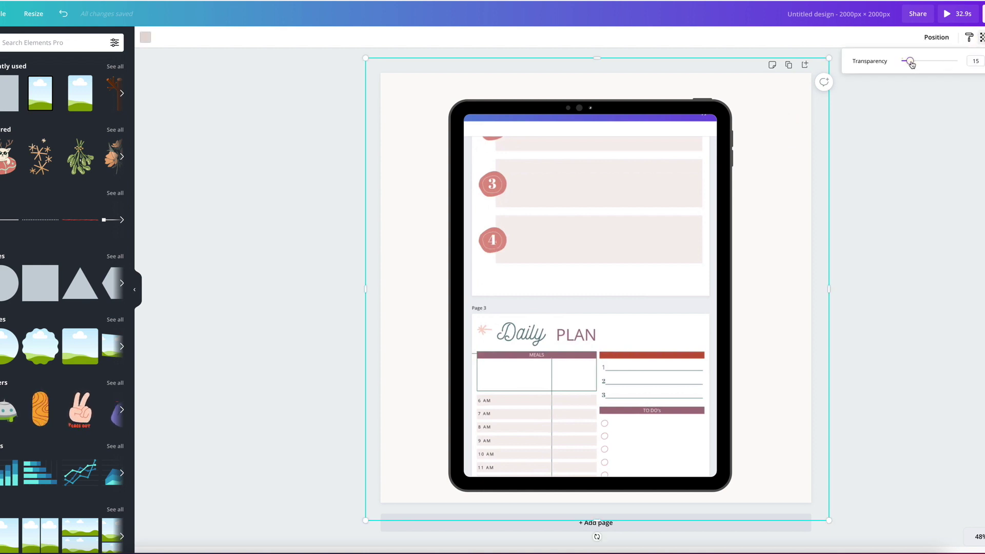
{"action": "left_click", "coordinate": [913, 61]}
{"action": "left_click_drag", "start_coordinate": [914, 63], "coordinate": [918, 63]}
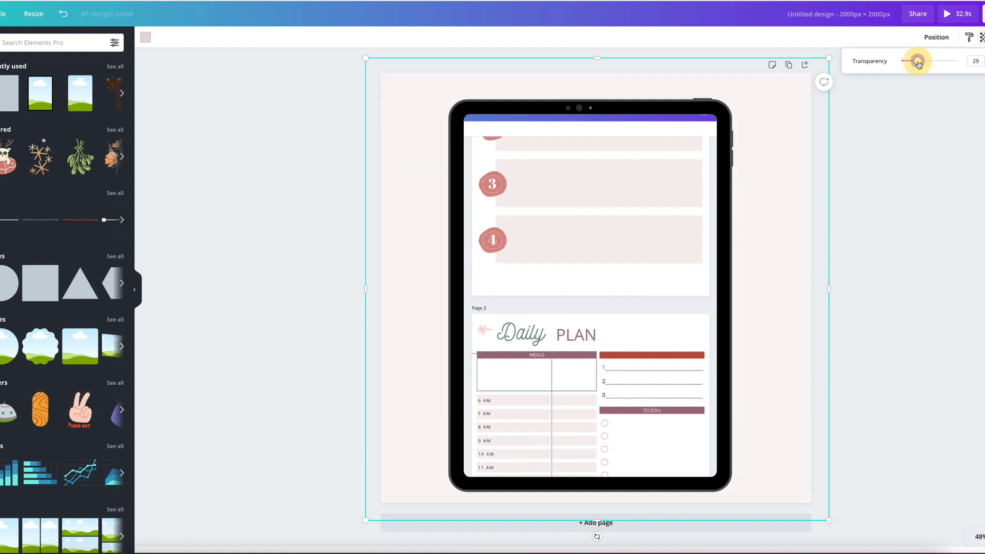
{"action": "left_click", "coordinate": [909, 199]}
{"action": "left_click", "coordinate": [909, 199]}
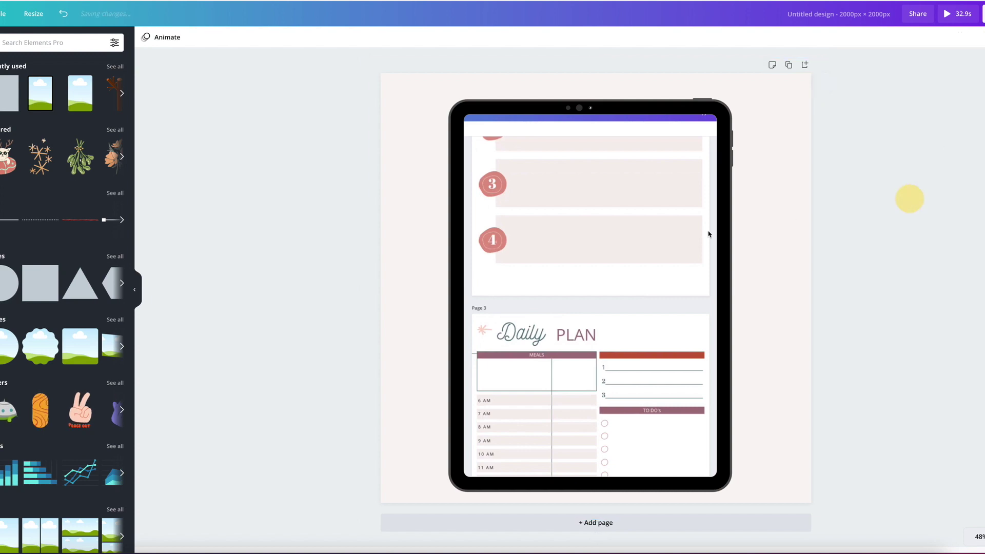
{"action": "left_click", "coordinate": [589, 187]}
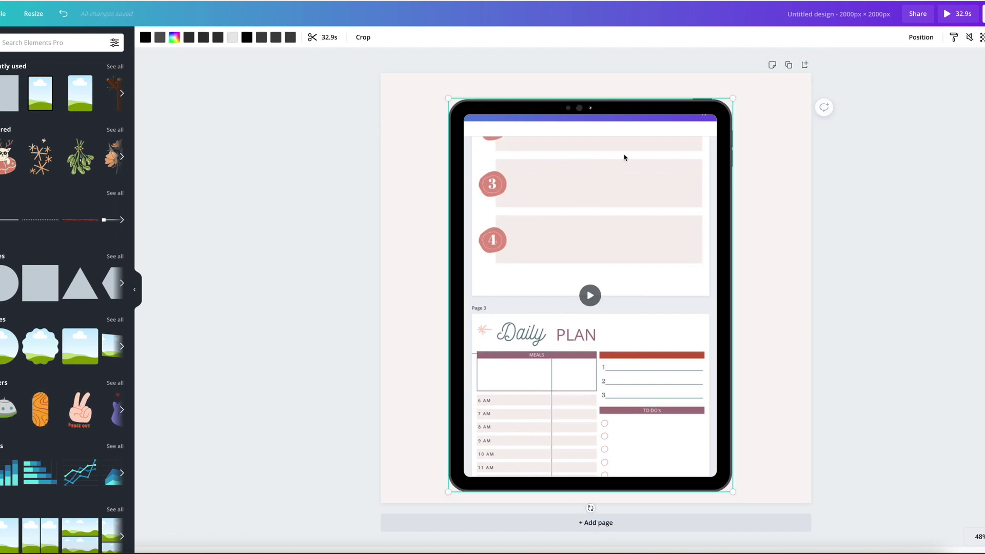
{"action": "left_click_drag", "start_coordinate": [624, 156], "coordinate": [581, 148]}
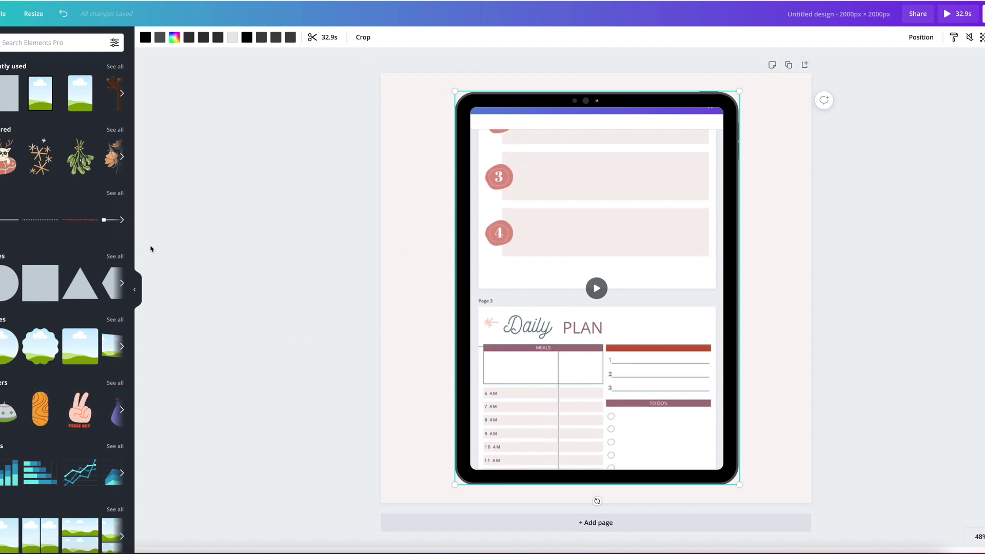
Add the gold sparkle graphic, shrink it, and place it in the bottom-right corner.
{"action": "left_click", "coordinate": [45, 155]}
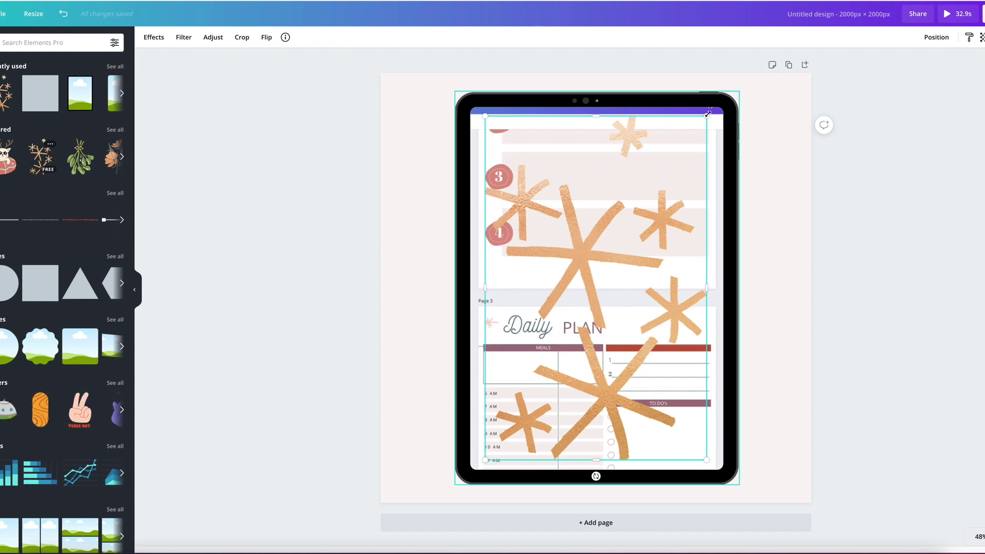
{"action": "left_click_drag", "start_coordinate": [706, 117], "coordinate": [561, 385]}
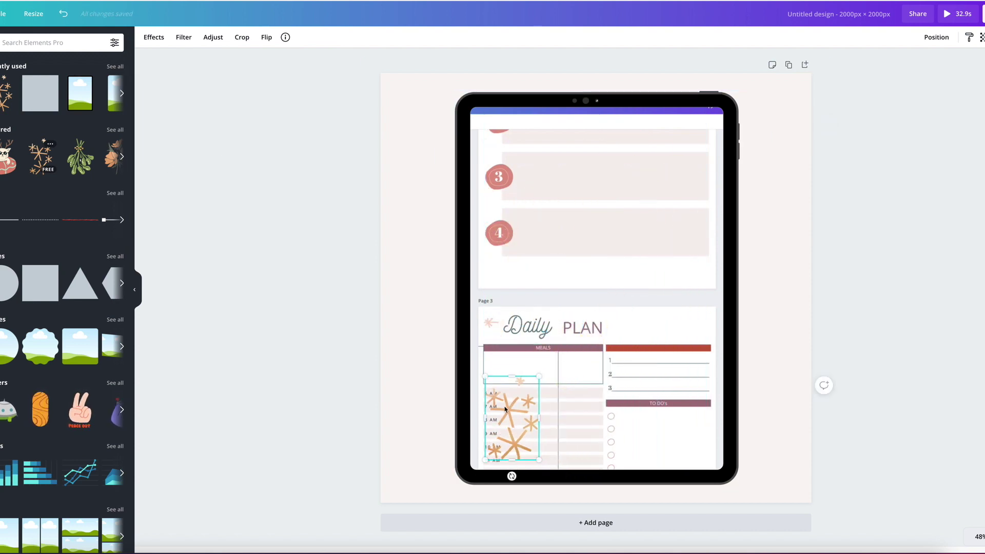
{"action": "left_click_drag", "start_coordinate": [513, 420], "coordinate": [773, 445]}
{"action": "left_click", "coordinate": [852, 357]}
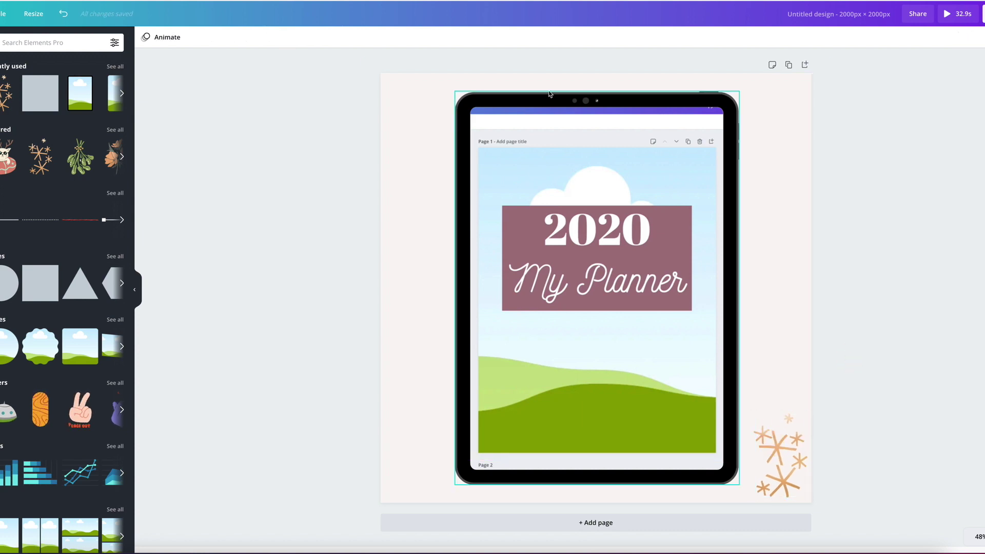
Move the tablet mockup to the left and enlarge it slightly.
{"action": "left_click_drag", "start_coordinate": [529, 105], "coordinate": [464, 111]}
{"action": "left_click_drag", "start_coordinate": [674, 98], "coordinate": [685, 82]}
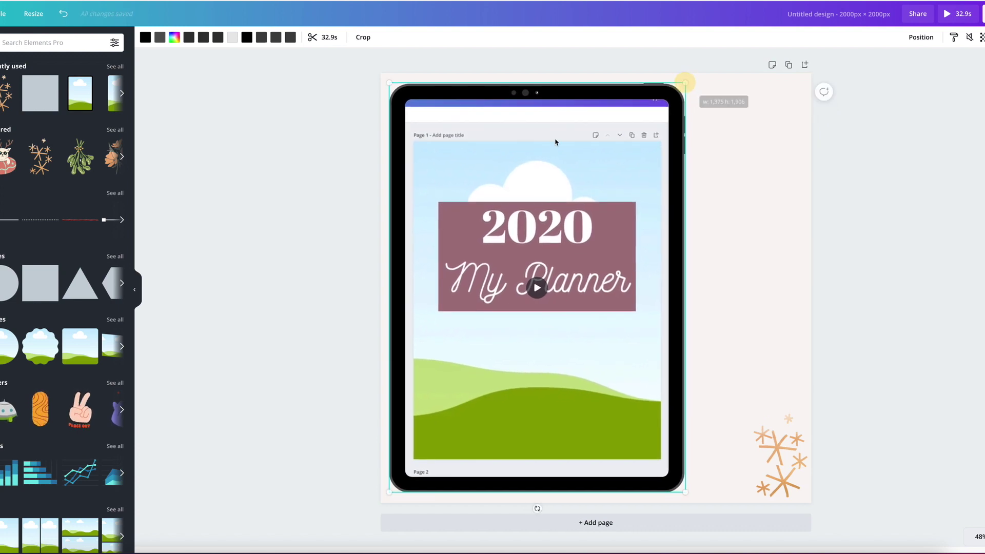
{"action": "left_click", "coordinate": [297, 177]}
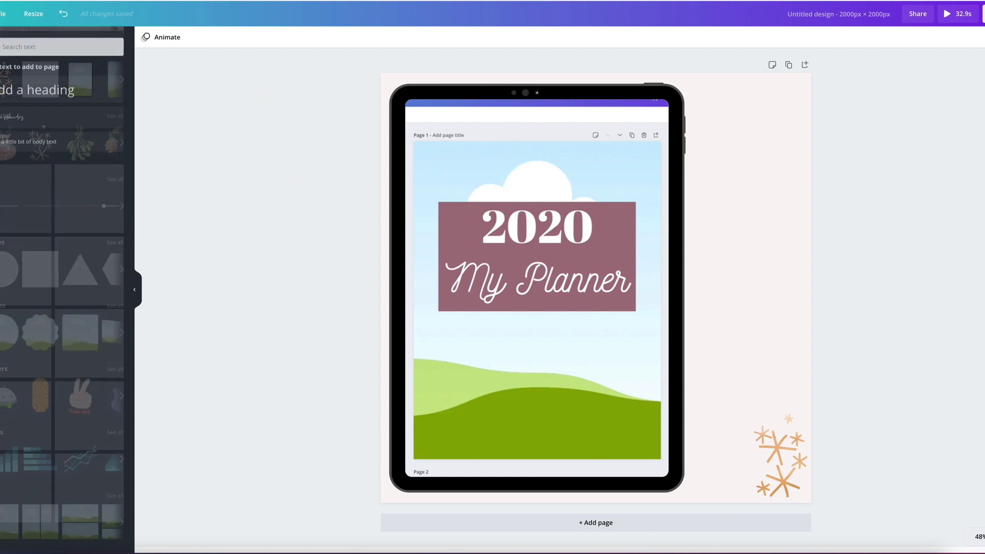
Add a heading at the page's right margin, colour it black, and clear the placeholder text.
{"action": "left_click", "coordinate": [34, 80]}
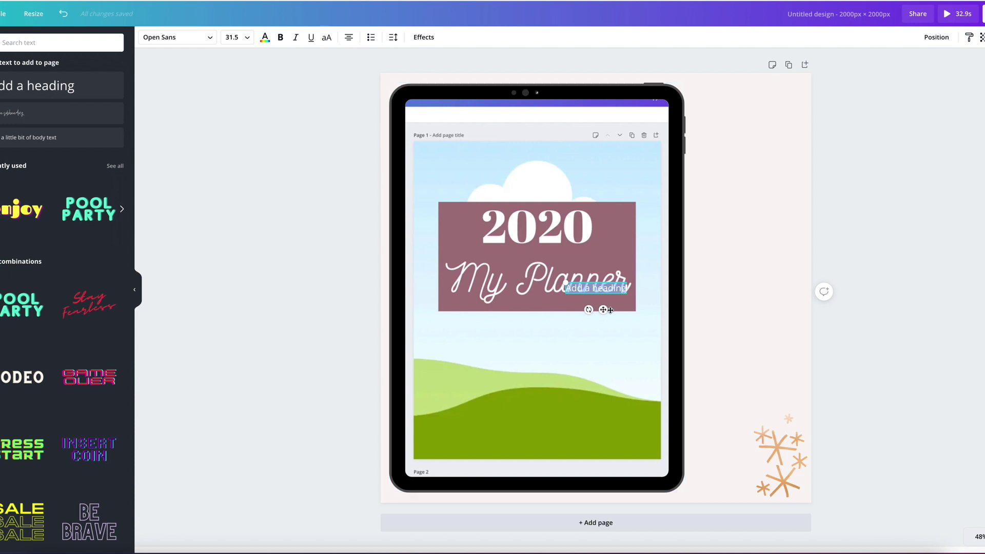
{"action": "left_click_drag", "start_coordinate": [604, 310], "coordinate": [748, 133]}
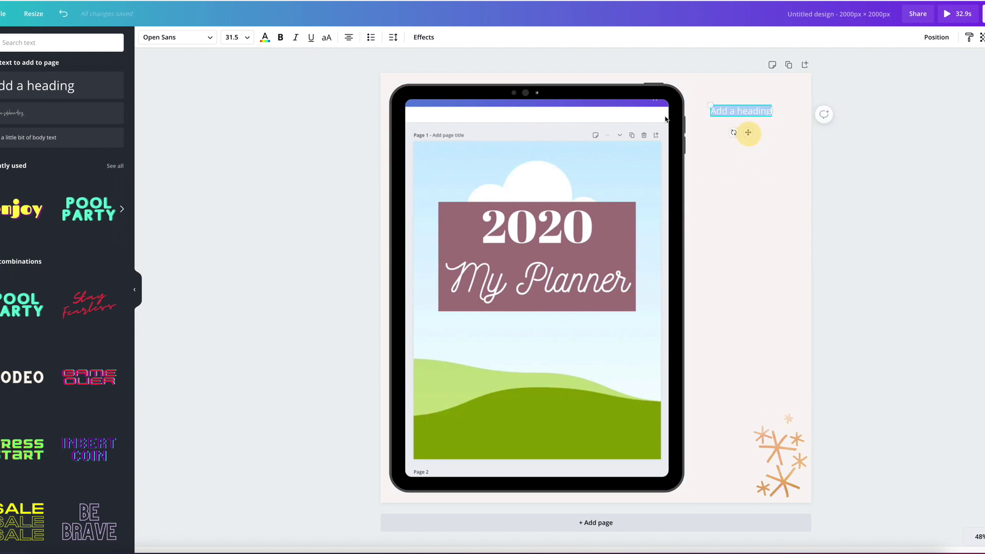
{"action": "left_click", "coordinate": [264, 38]}
{"action": "left_click", "coordinate": [2, 128]}
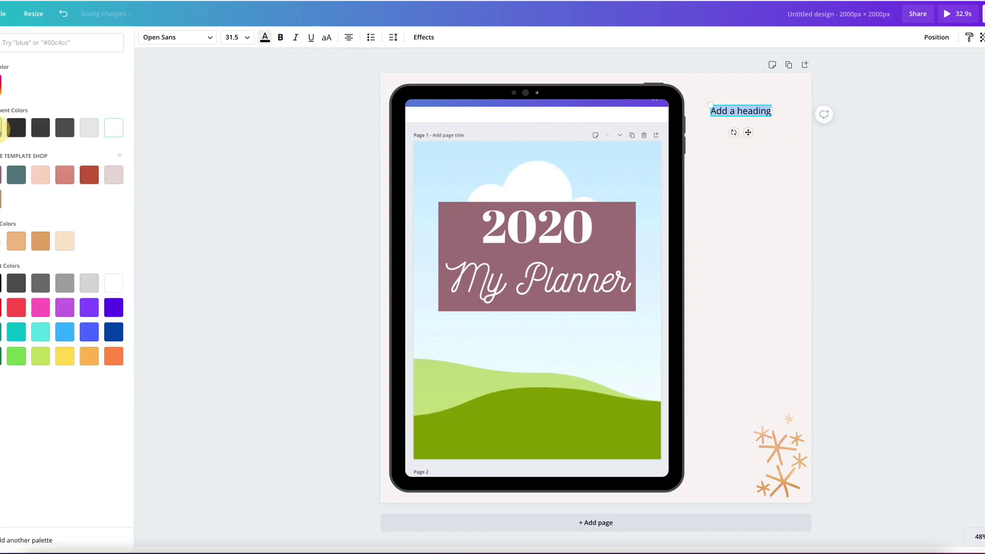
{"action": "left_click", "coordinate": [736, 113]}
{"action": "key", "text": "BackSpace"}
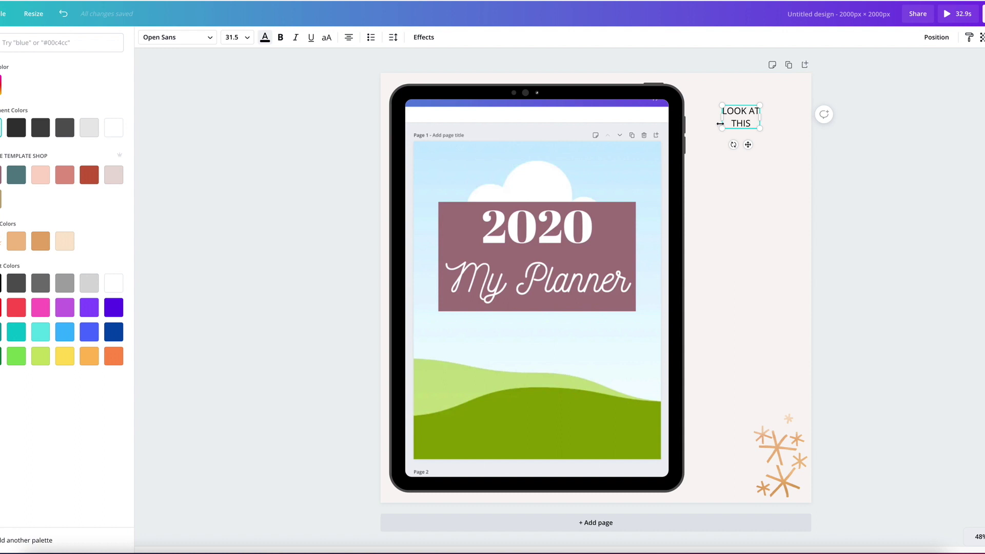
Enlarge the LOOK AT THIS text and tighten its line height.
{"action": "left_click_drag", "start_coordinate": [721, 129], "coordinate": [624, 211]}
{"action": "left_click", "coordinate": [392, 38]}
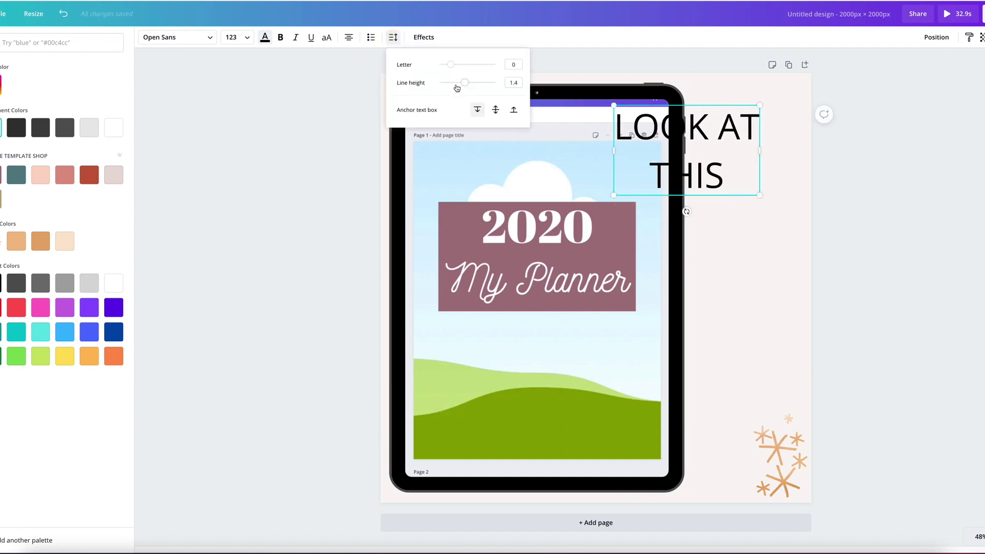
{"action": "left_click_drag", "start_coordinate": [463, 83], "coordinate": [435, 87]}
{"action": "left_click", "coordinate": [818, 280]}
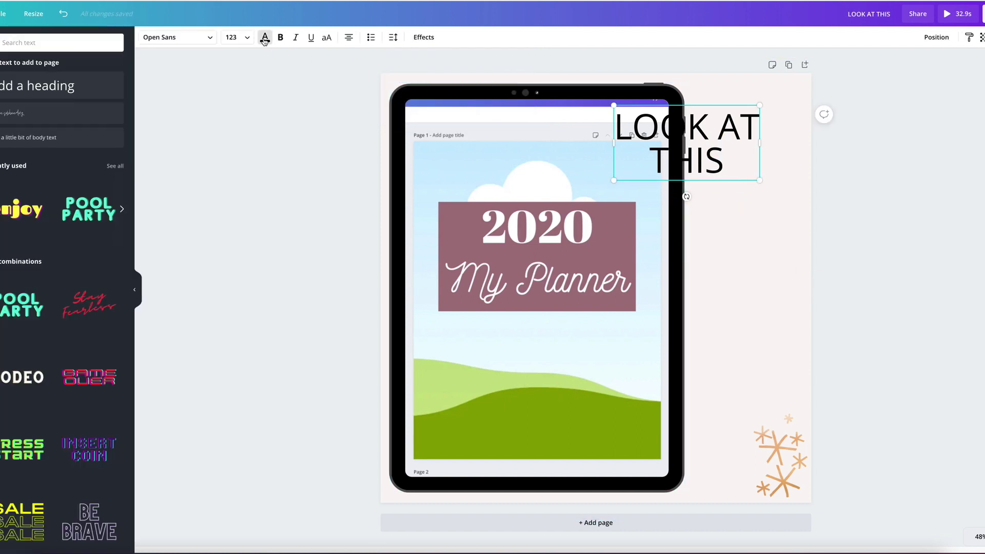
Colour LOOK AT THIS rust-red, shrink it to size 108, and place it right of the iPad.
{"action": "left_click", "coordinate": [264, 39]}
{"action": "left_click", "coordinate": [98, 175]}
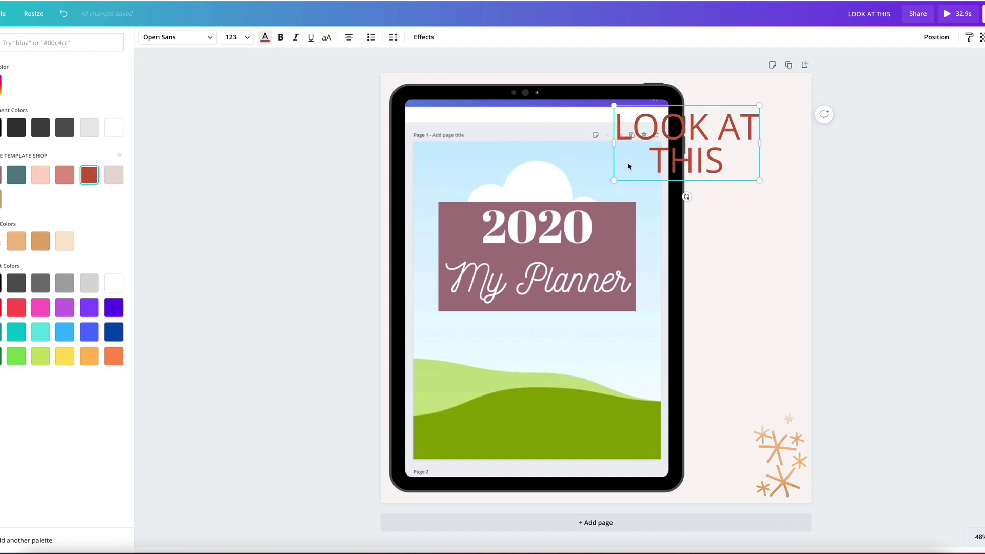
{"action": "left_click_drag", "start_coordinate": [614, 179], "coordinate": [631, 170]}
{"action": "left_click", "coordinate": [767, 226]}
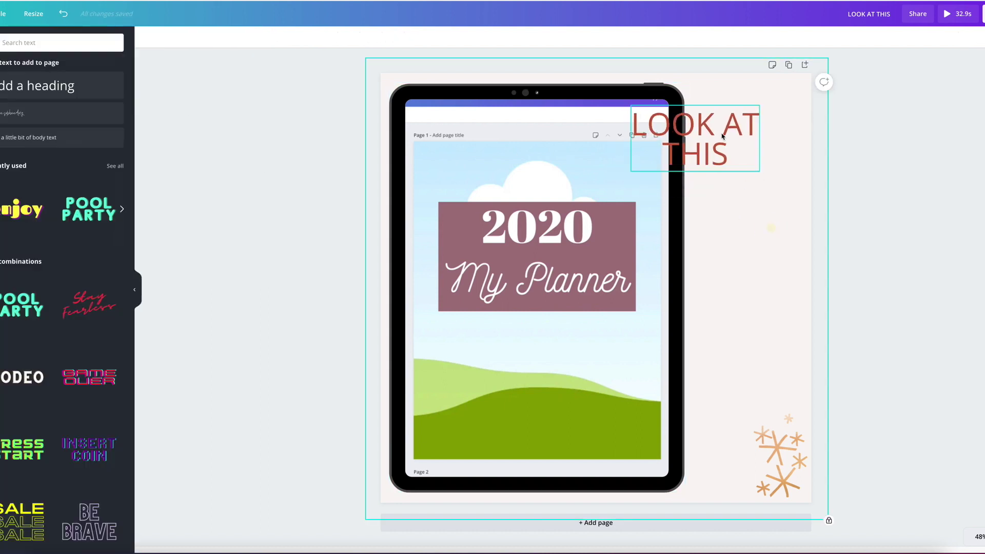
{"action": "left_click_drag", "start_coordinate": [720, 129], "coordinate": [754, 149]}
{"action": "left_click", "coordinate": [730, 280]}
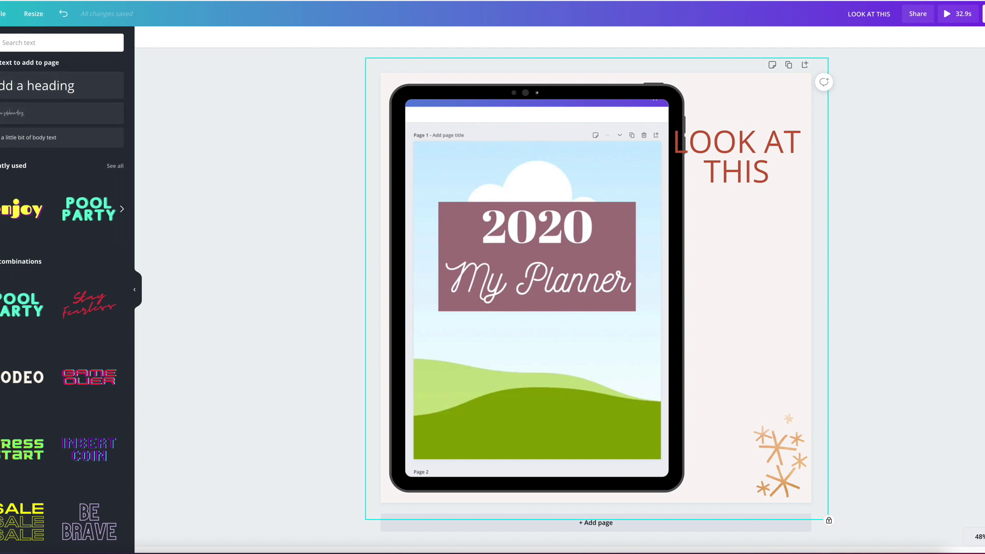
Search the graphics for 'ARR' and add the curved white arrow.
{"action": "left_click", "coordinate": [61, 44]}
{"action": "type", "text": "A"}
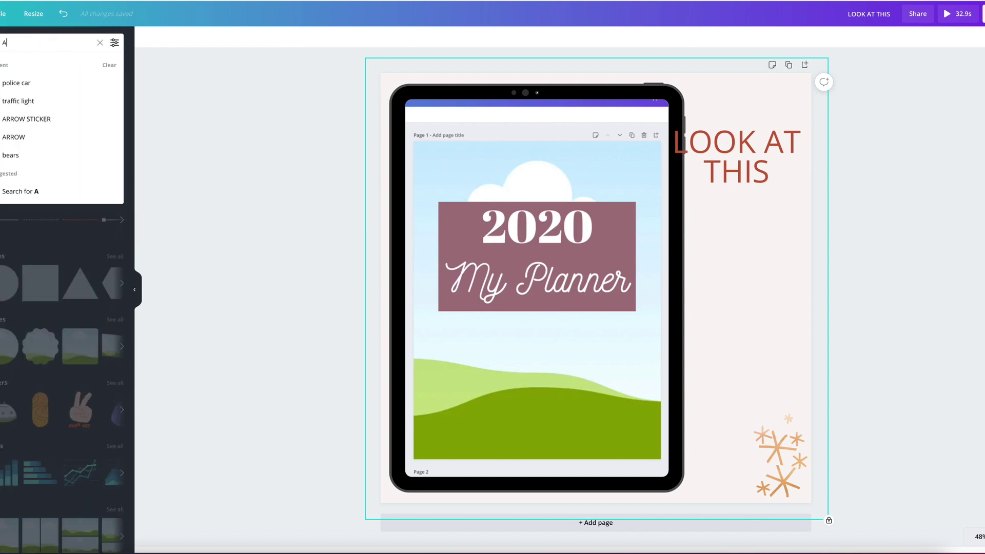
{"action": "type", "text": "RROW"}
{"action": "key", "text": "Return"}
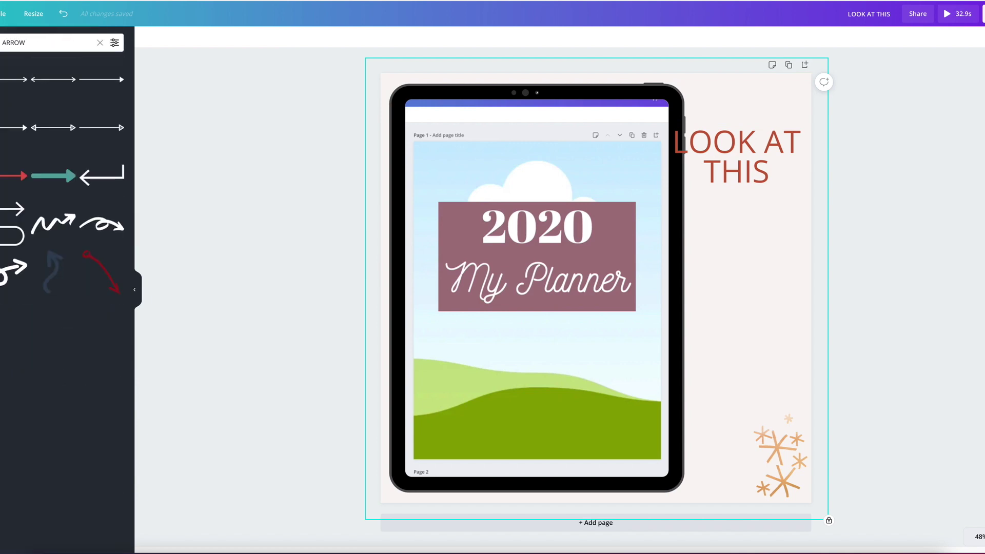
{"action": "scroll", "coordinate": [79, 418], "scroll_direction": "down", "scroll_amount": 3}
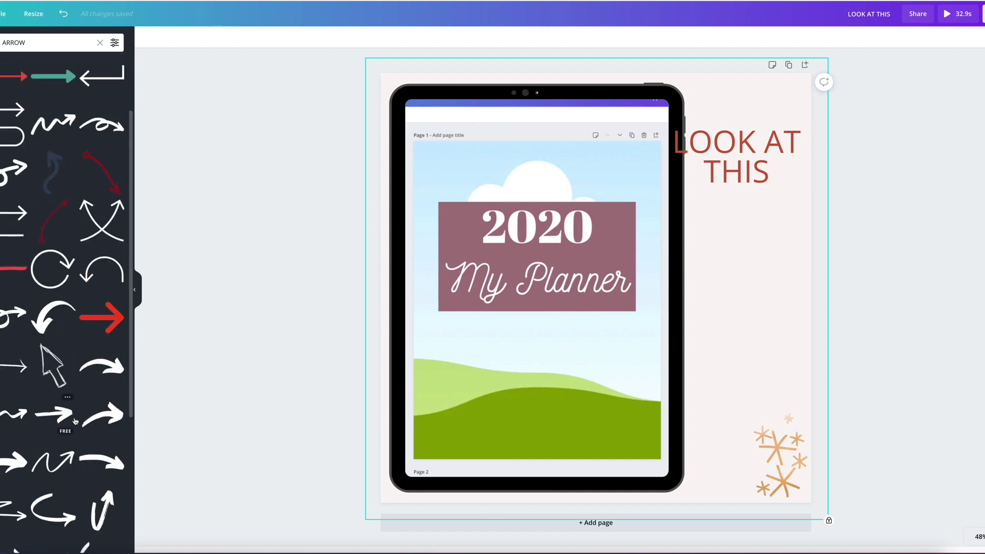
{"action": "scroll", "coordinate": [80, 420], "scroll_direction": "down", "scroll_amount": 5}
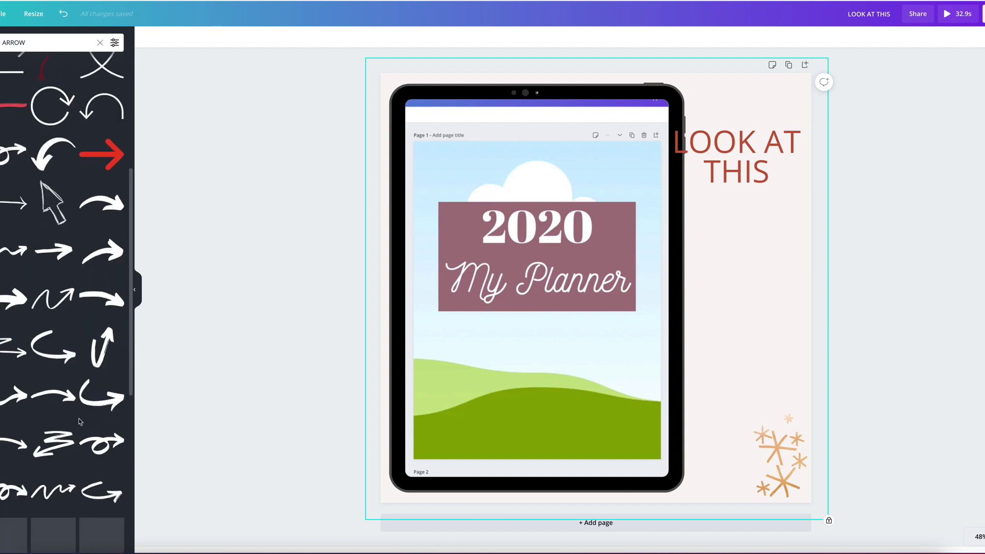
{"action": "scroll", "coordinate": [68, 394], "scroll_direction": "down", "scroll_amount": 5}
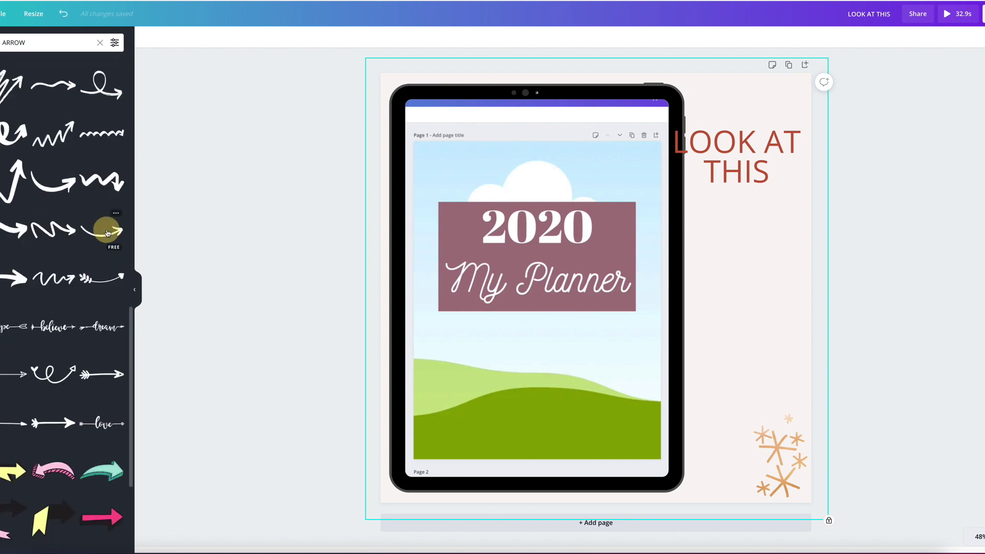
{"action": "left_click", "coordinate": [108, 233]}
Rotate the arrow about 112°, flip it vertically, set it below LOOK AT THIS, and colour it red.
{"action": "left_click_drag", "start_coordinate": [596, 335], "coordinate": [480, 210]}
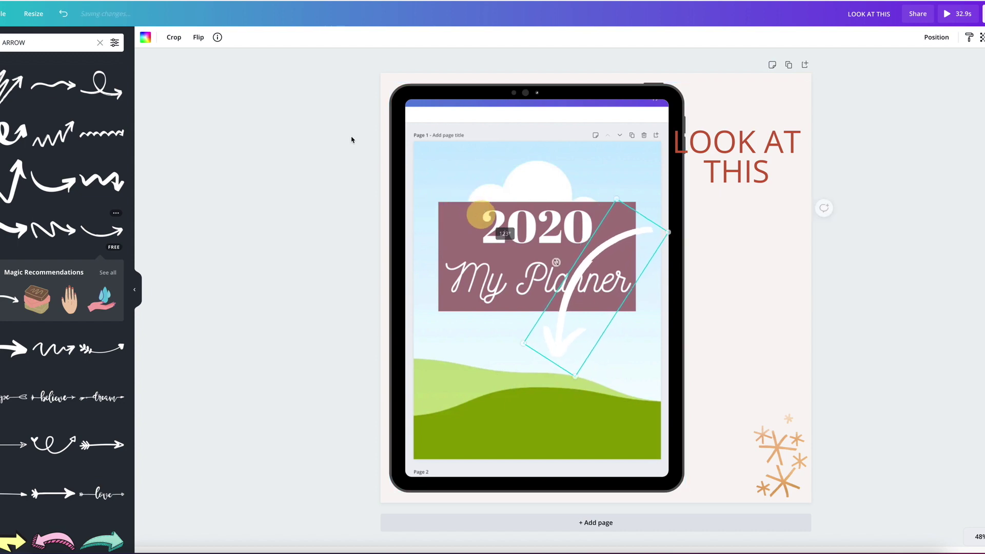
{"action": "left_click", "coordinate": [199, 37]}
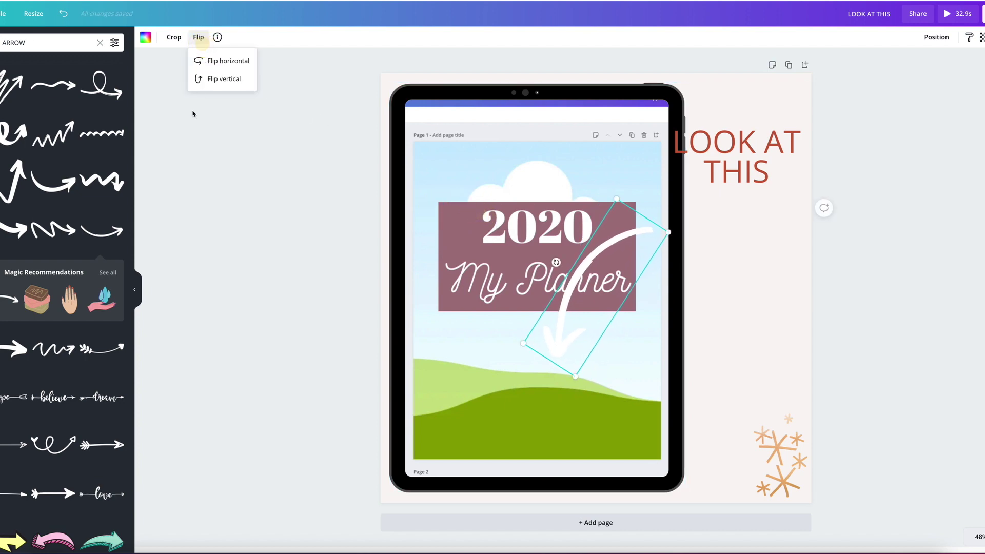
{"action": "left_click", "coordinate": [214, 79]}
{"action": "left_click_drag", "start_coordinate": [634, 240], "coordinate": [748, 221]}
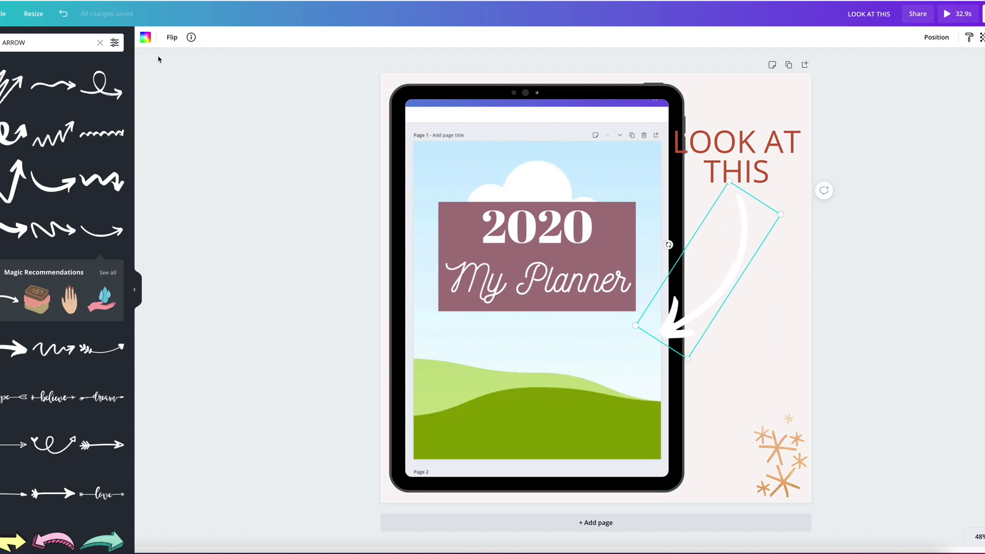
{"action": "left_click", "coordinate": [145, 37]}
{"action": "left_click", "coordinate": [90, 200]}
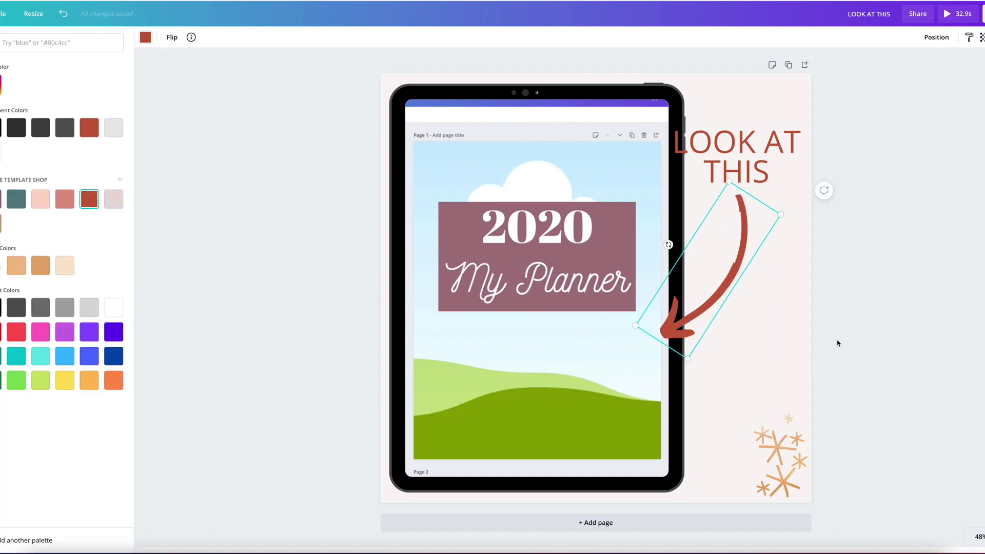
{"action": "left_click", "coordinate": [918, 344]}
Search for 'BLUR', try a 589 × 589 blur graphic over the heading, then delete it.
{"action": "left_click", "coordinate": [859, 355]}
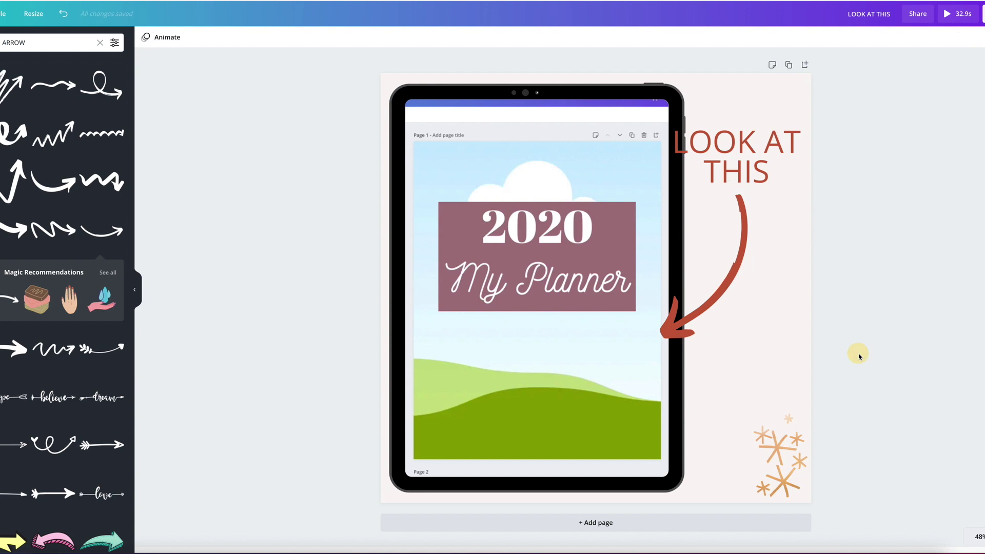
{"action": "left_click_drag", "start_coordinate": [25, 43], "coordinate": [10, 43]}
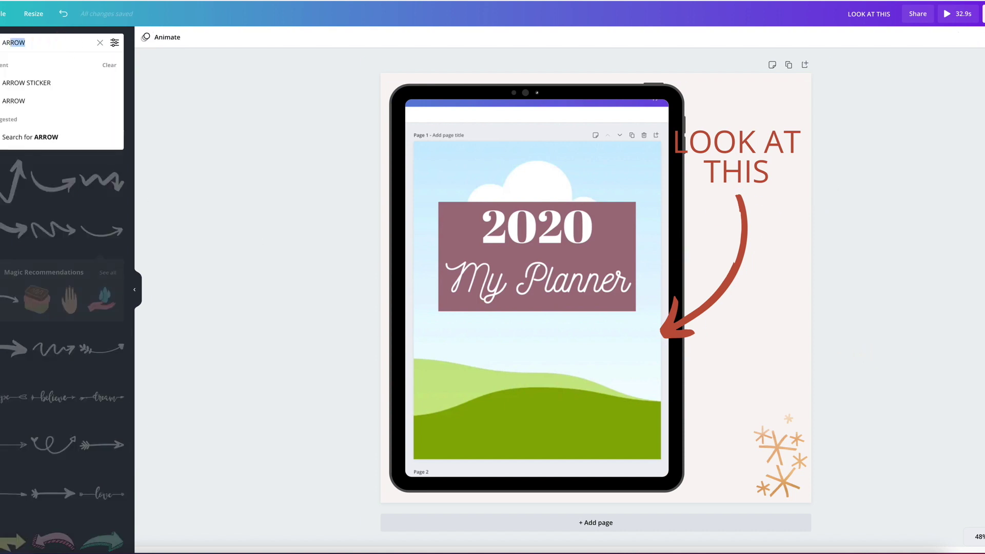
{"action": "type", "text": "BLUR"}
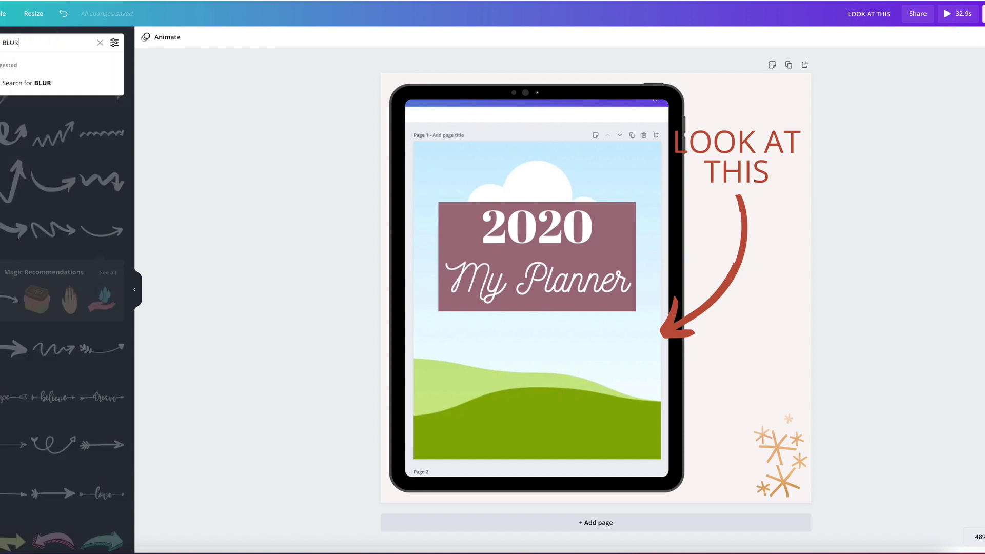
{"action": "key", "text": "Return"}
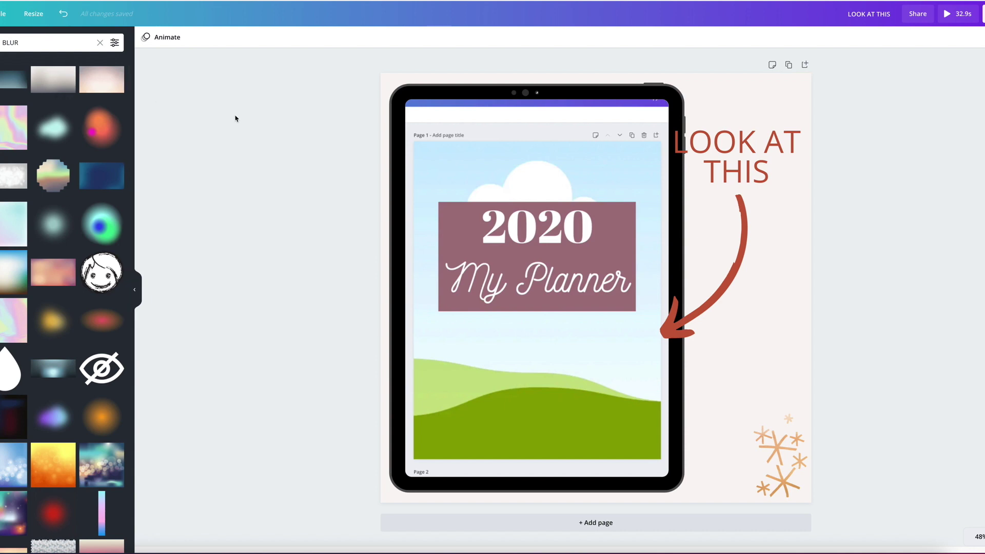
{"action": "left_click", "coordinate": [58, 229]}
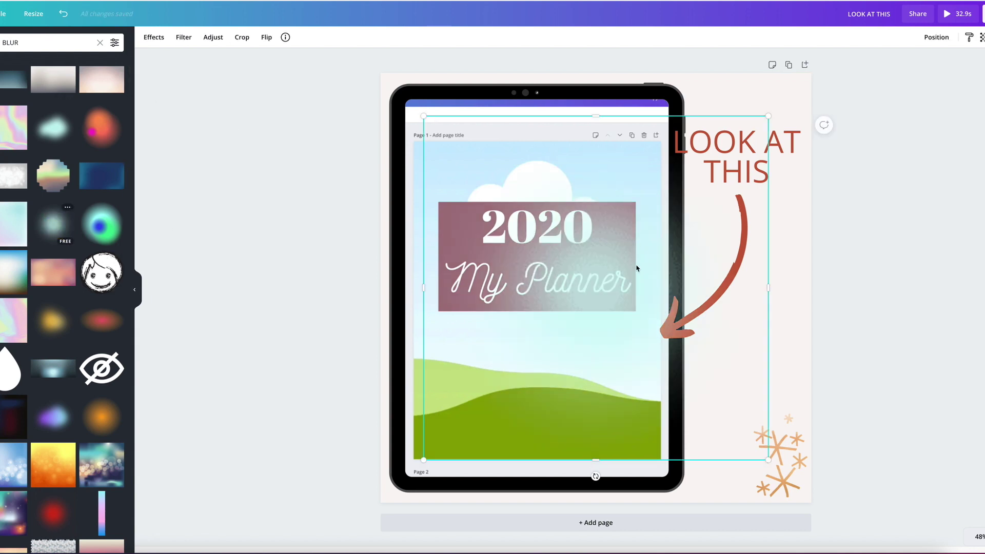
{"action": "left_click_drag", "start_coordinate": [768, 116], "coordinate": [544, 327]}
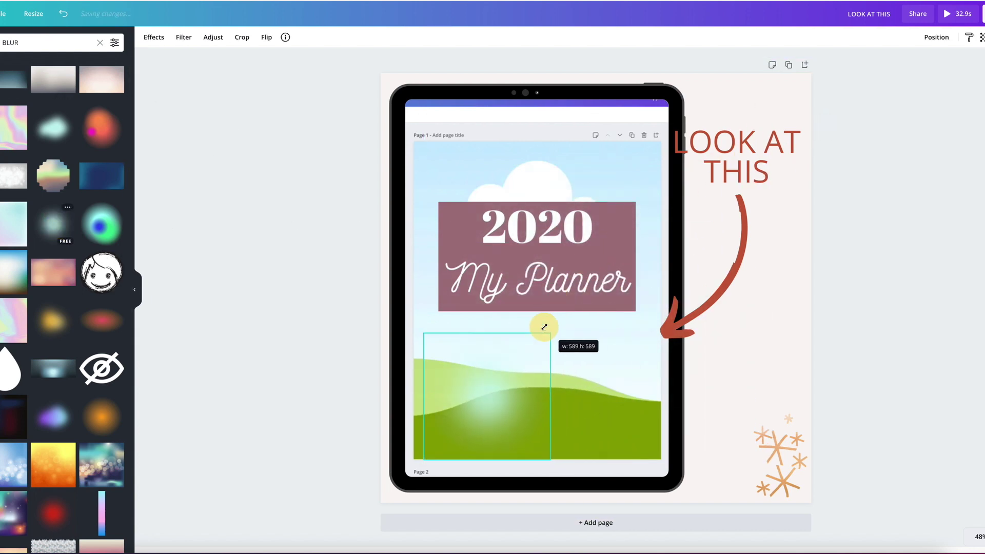
{"action": "left_click_drag", "start_coordinate": [490, 400], "coordinate": [735, 153]}
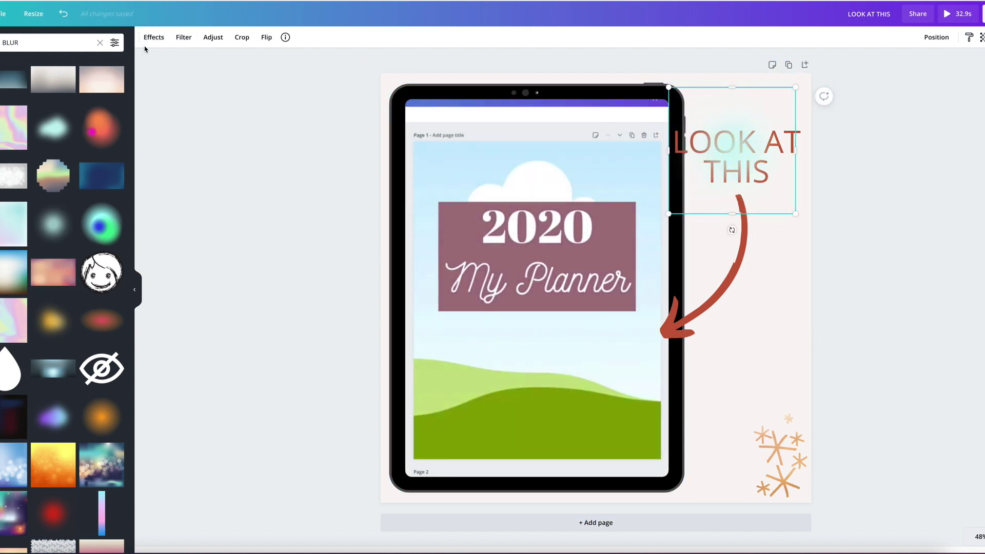
{"action": "double_click", "coordinate": [735, 154]}
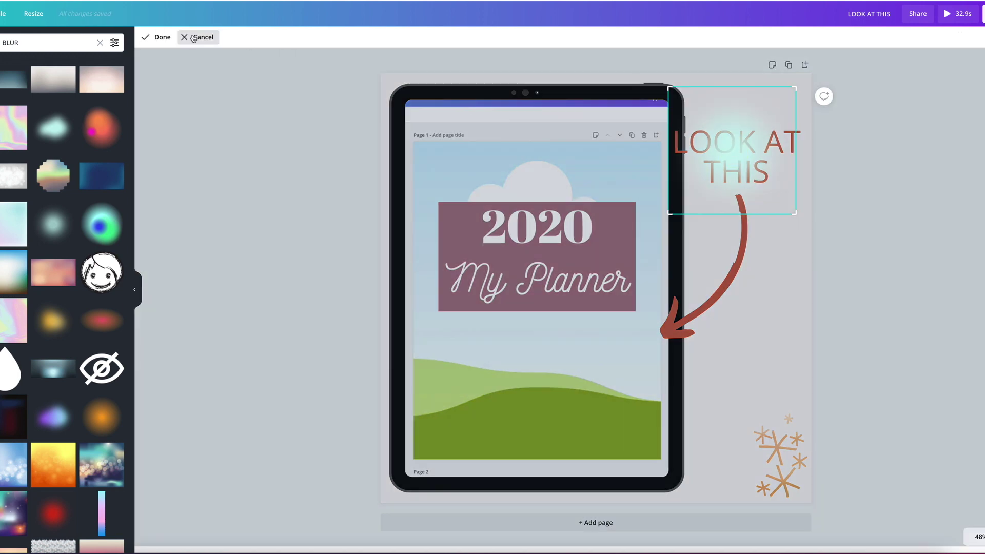
{"action": "left_click", "coordinate": [197, 37]}
{"action": "key", "text": "Delete"}
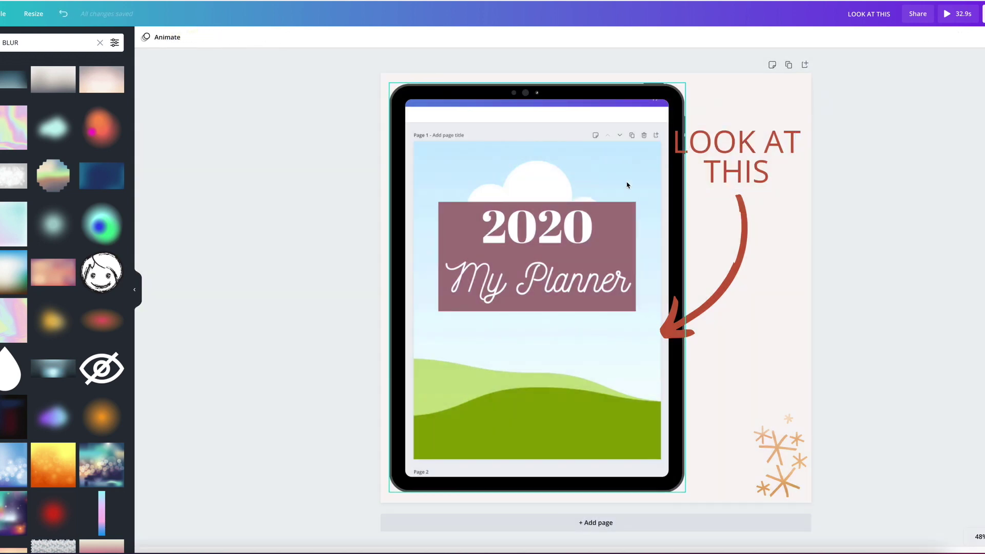
Add a larger cyan blur graphic, try the Epic and Festive filters, and place it over LOOK AT THIS.
{"action": "left_click", "coordinate": [58, 127]}
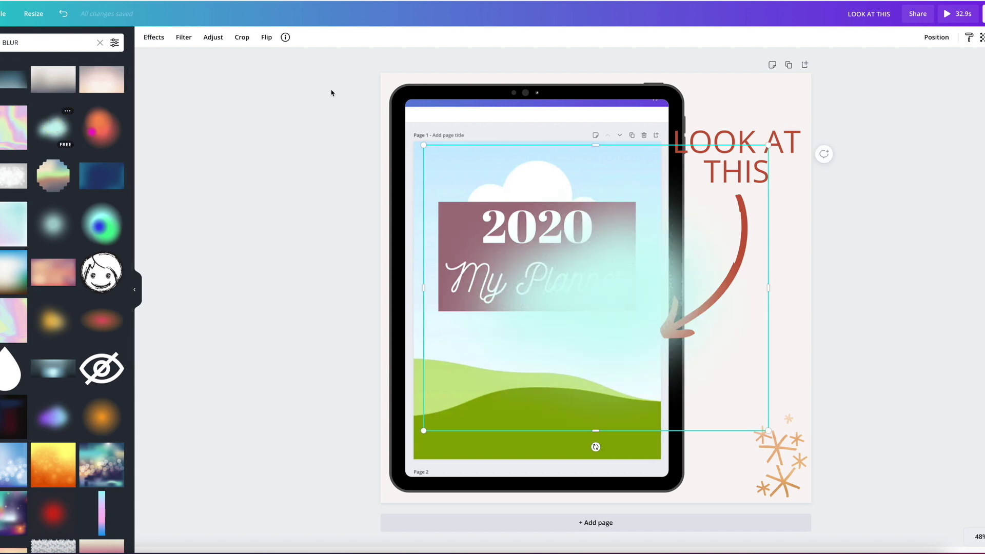
{"action": "left_click", "coordinate": [191, 39]}
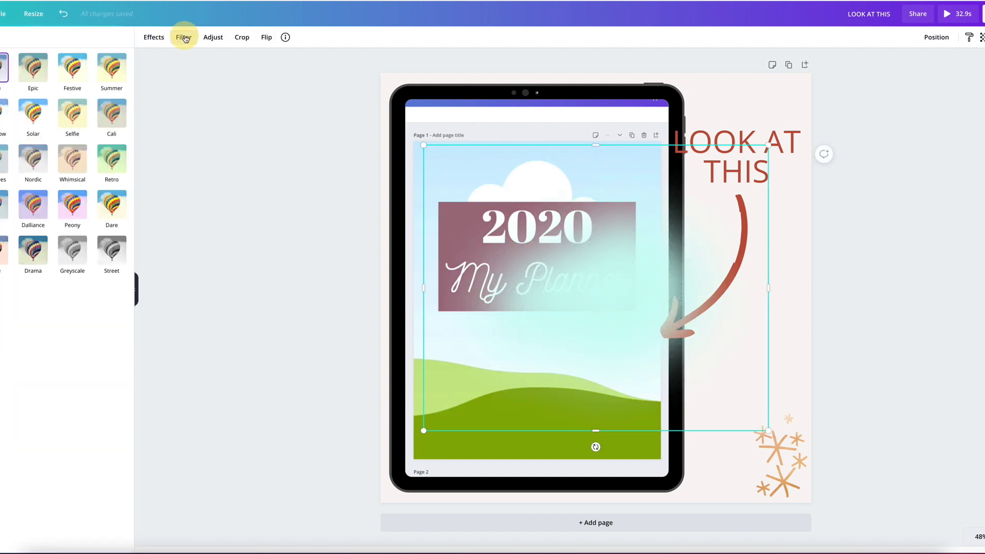
{"action": "left_click", "coordinate": [38, 74]}
{"action": "left_click", "coordinate": [79, 70]}
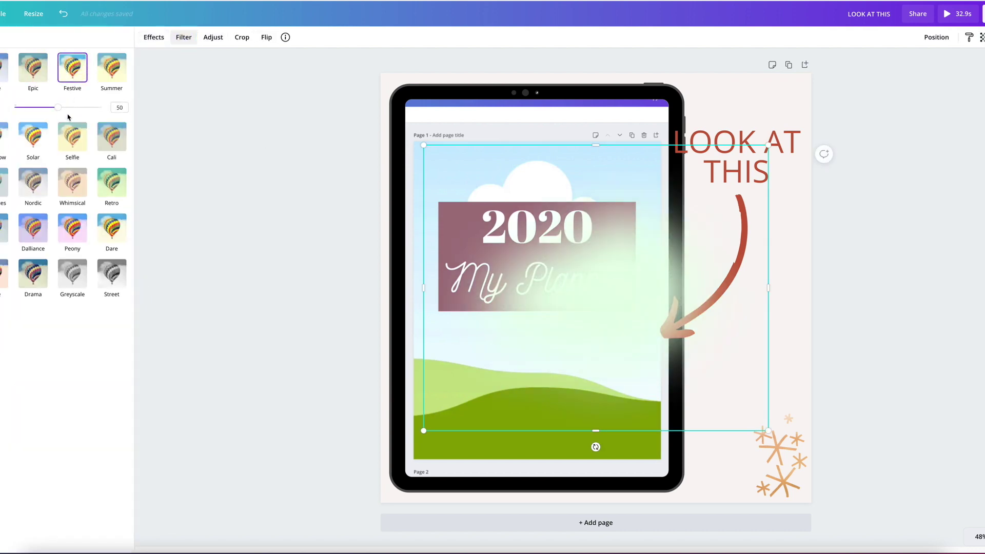
{"action": "left_click", "coordinate": [4, 136]}
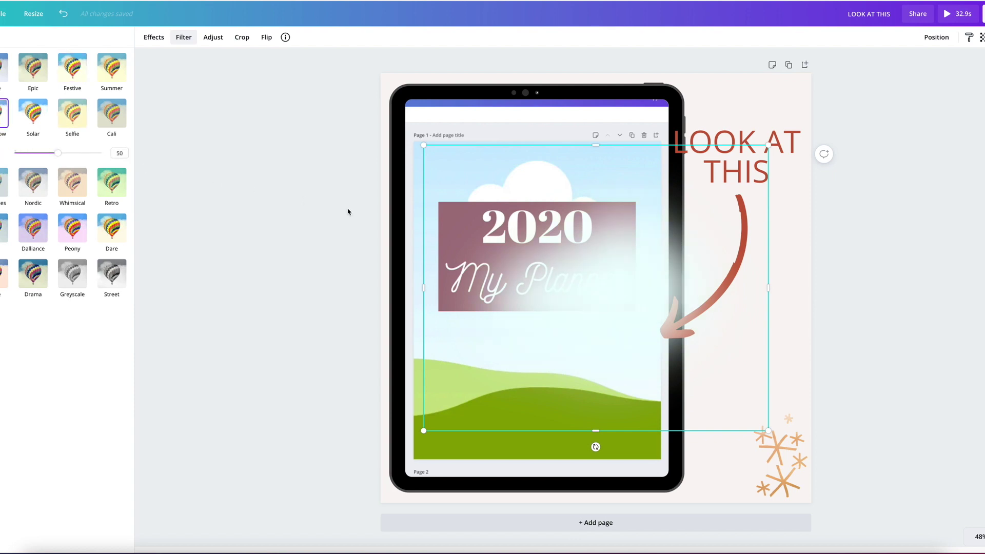
{"action": "left_click_drag", "start_coordinate": [768, 148], "coordinate": [615, 282]}
{"action": "left_click_drag", "start_coordinate": [528, 337], "coordinate": [734, 148]}
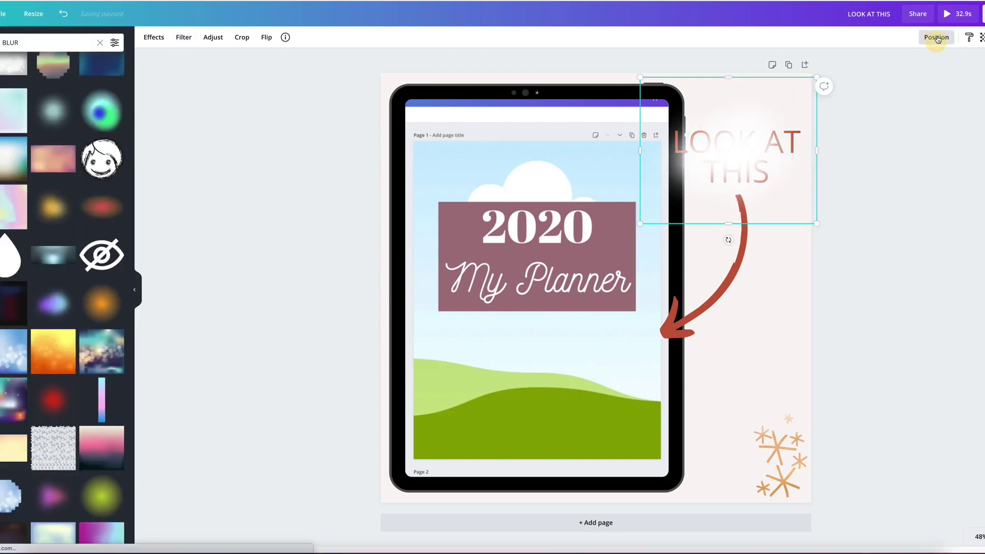
Send the glow behind the heading, enlarge it to 853 × 709, and centre it behind the text.
{"action": "left_click", "coordinate": [936, 37]}
{"action": "left_click", "coordinate": [913, 65]}
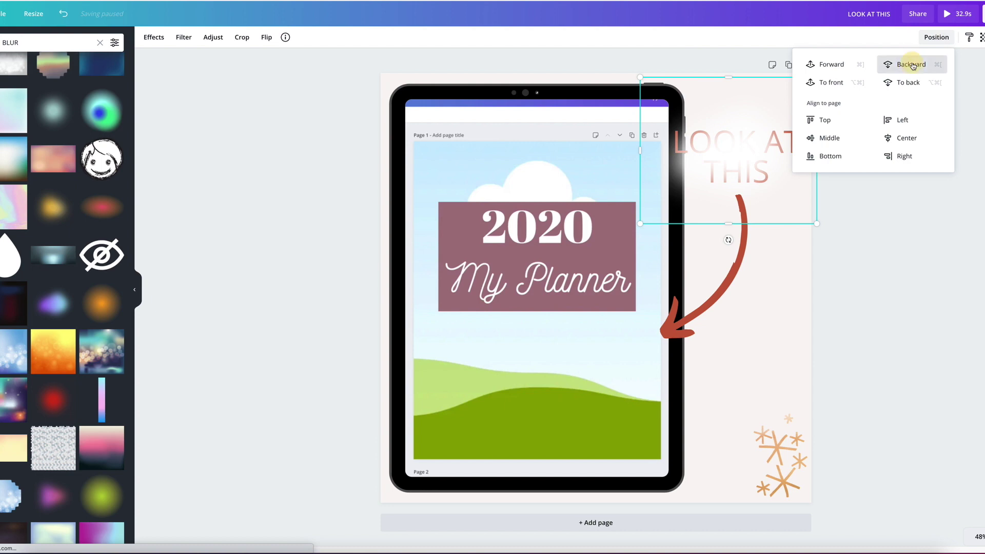
{"action": "left_click", "coordinate": [886, 237]}
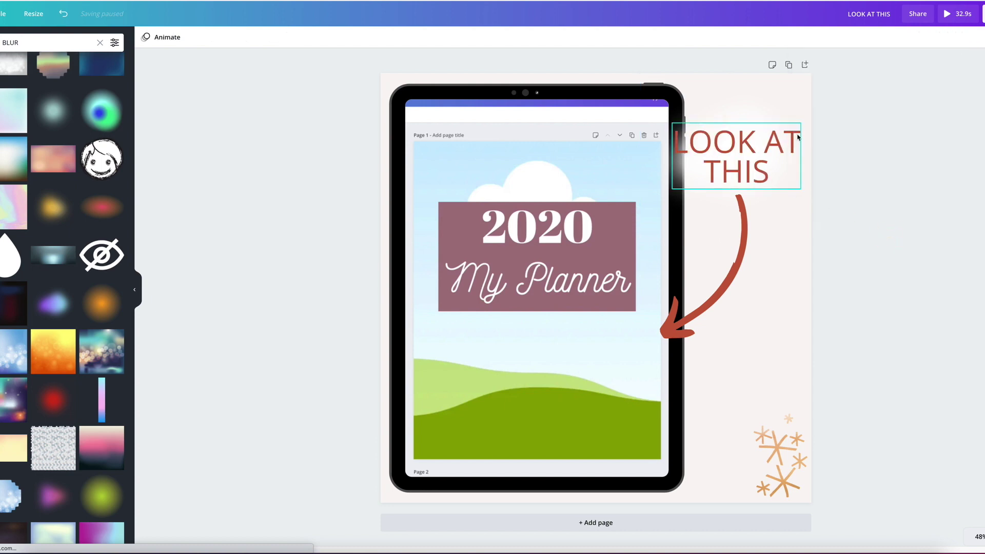
{"action": "left_click", "coordinate": [741, 113]}
{"action": "left_click_drag", "start_coordinate": [641, 222], "coordinate": [604, 249]}
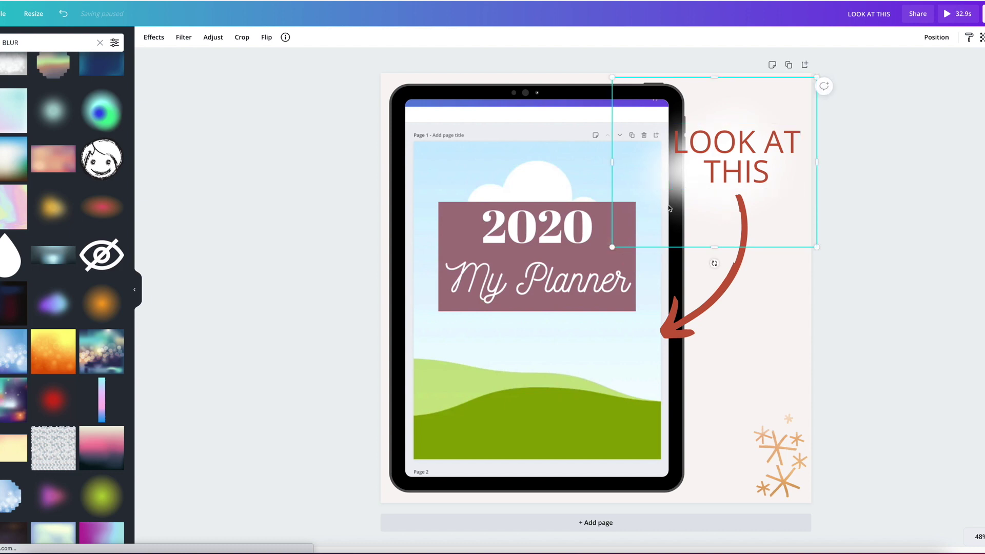
{"action": "mouse_move", "coordinate": [666, 200]}
{"action": "left_mouse_down"}
{"action": "mouse_move", "coordinate": [664, 187]}
{"action": "mouse_move", "coordinate": [674, 190]}
{"action": "left_mouse_up"}
{"action": "left_click", "coordinate": [916, 248]}
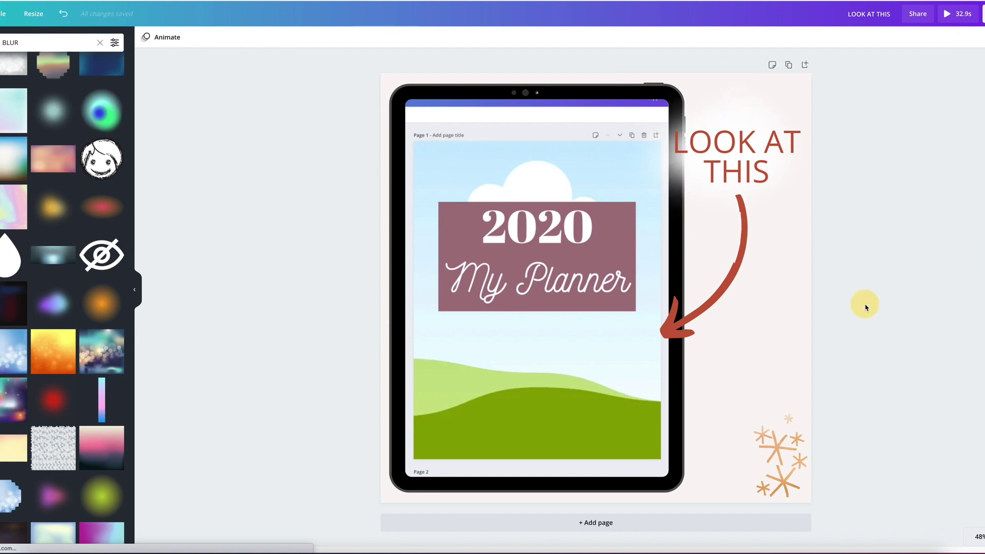
Delete the snowflake decoration from the page corner.
{"action": "left_click", "coordinate": [781, 449]}
{"action": "left_click_drag", "start_coordinate": [746, 409], "coordinate": [730, 396]}
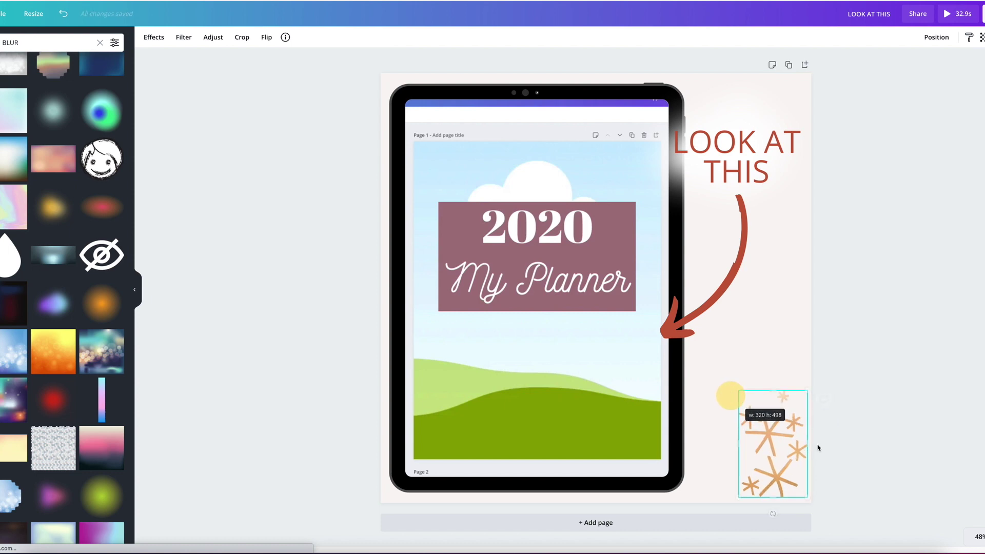
{"action": "key", "text": "Delete"}
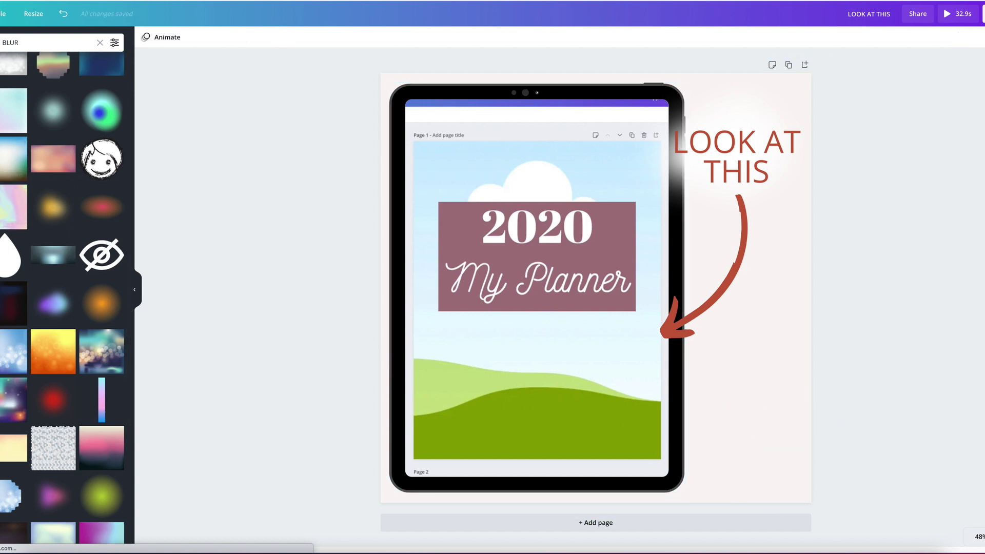
Add the leaf logo from Uploads and shrink it into the bottom-right corner.
{"action": "left_click", "coordinate": [2, 123]}
{"action": "left_click", "coordinate": [49, 171]}
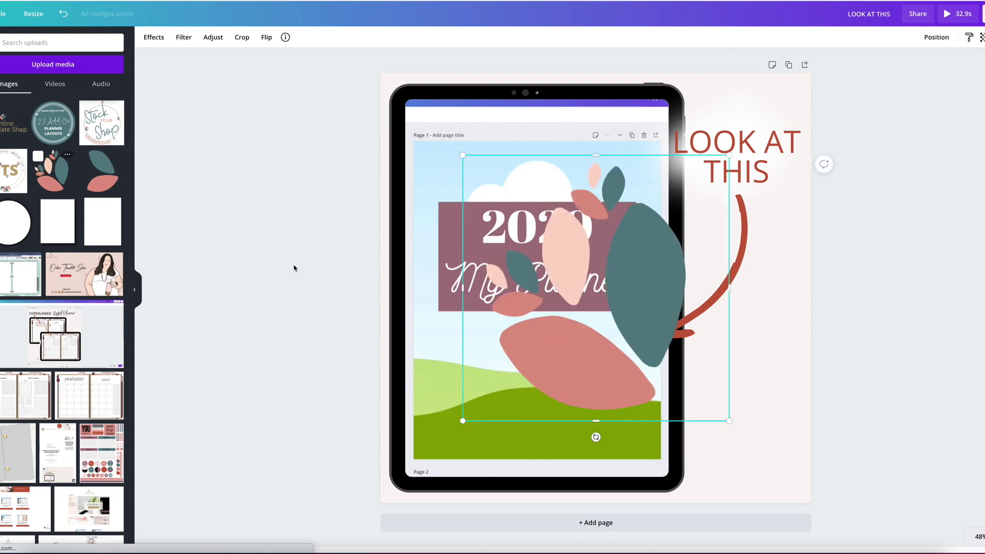
{"action": "left_click_drag", "start_coordinate": [731, 154], "coordinate": [788, 466]}
{"action": "left_click", "coordinate": [848, 410]}
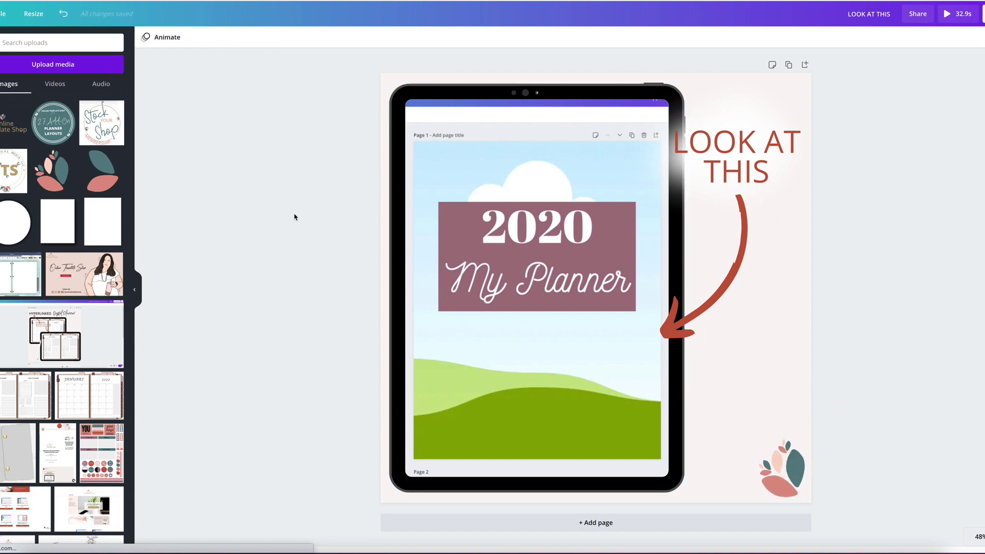
{"action": "left_click", "coordinate": [713, 170]}
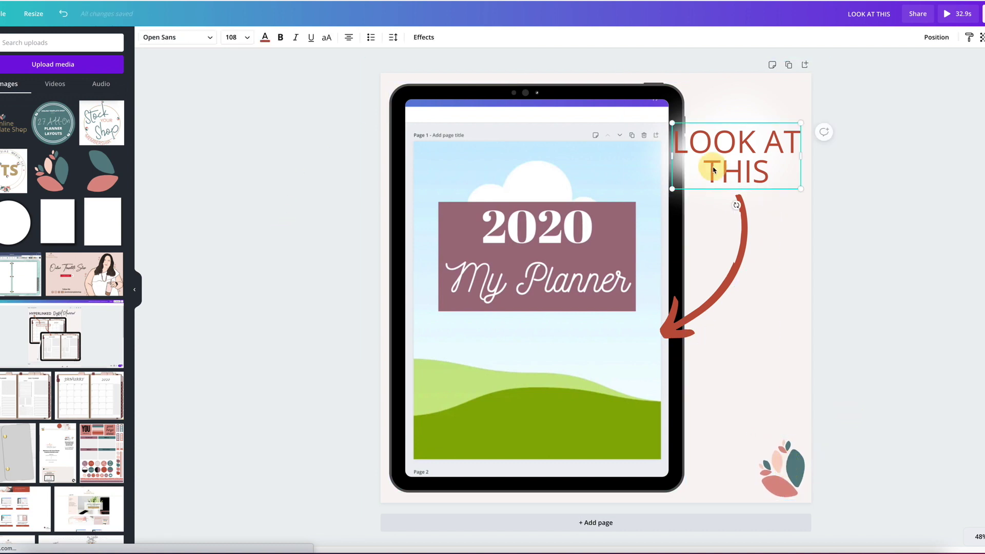
{"action": "left_click", "coordinate": [868, 169]}
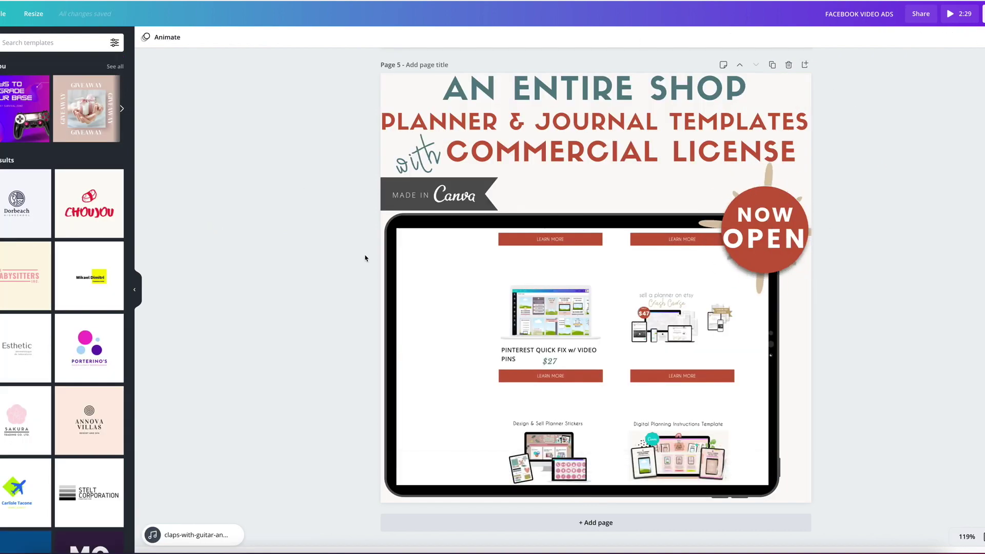
Scroll through the Facebook Video Ads design and select the tablet video on page 5.
{"action": "scroll", "coordinate": [366, 258], "scroll_direction": "up", "scroll_amount": 5}
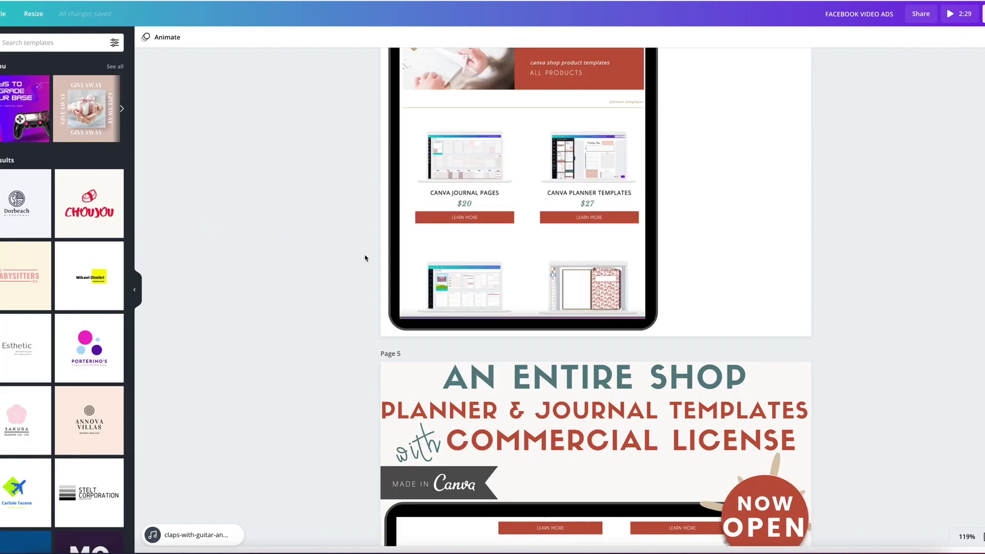
{"action": "scroll", "coordinate": [365, 258], "scroll_direction": "up", "scroll_amount": 5}
{"action": "scroll", "coordinate": [366, 258], "scroll_direction": "down", "scroll_amount": 10}
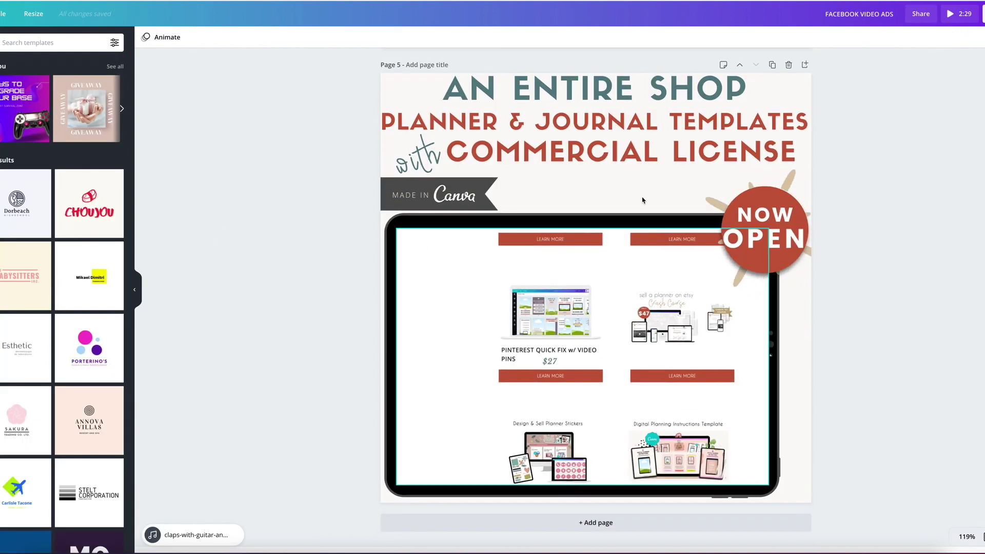
{"action": "left_click", "coordinate": [575, 348]}
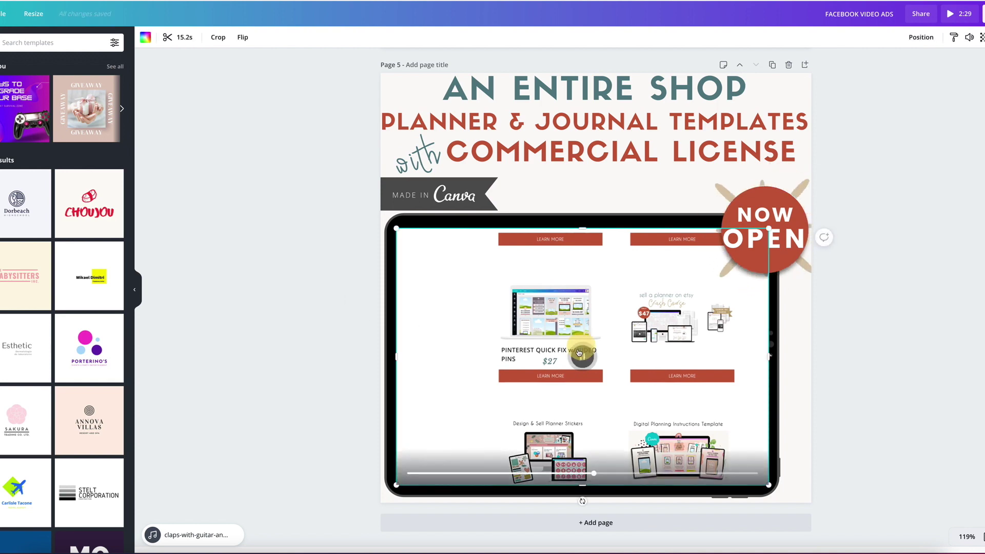
Play the page 1 screen-recording video, then return to the mockup design's blank Page 2.
{"action": "scroll", "coordinate": [341, 344], "scroll_direction": "up", "scroll_amount": 20}
{"action": "scroll", "coordinate": [341, 343], "scroll_direction": "up", "scroll_amount": 6}
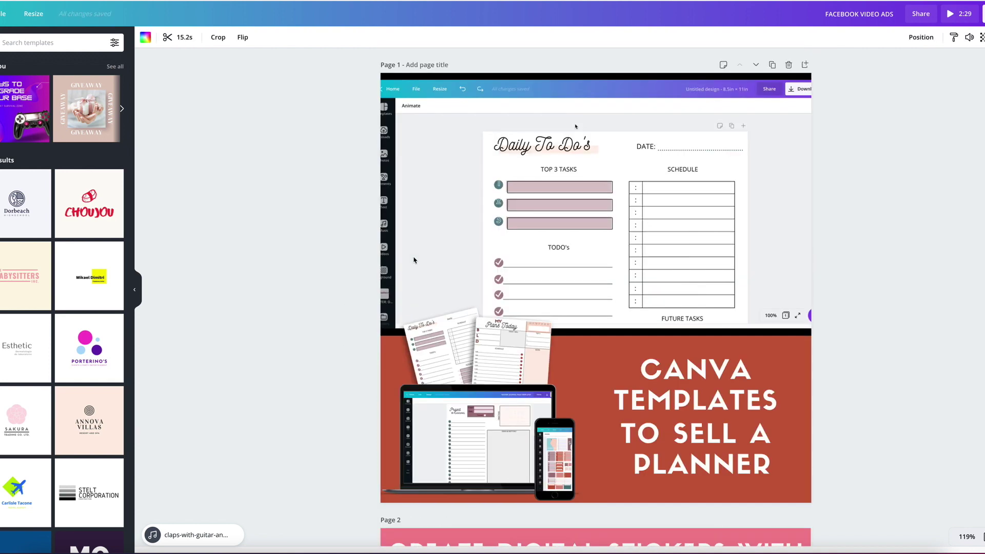
{"action": "left_click", "coordinate": [604, 195]}
{"action": "left_click", "coordinate": [606, 205]}
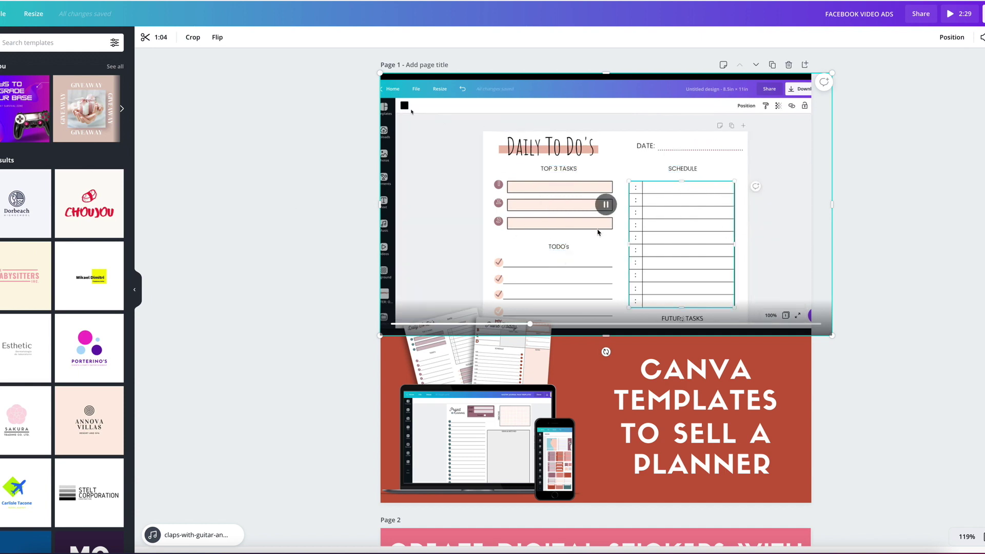
{"action": "left_click", "coordinate": [330, 220]}
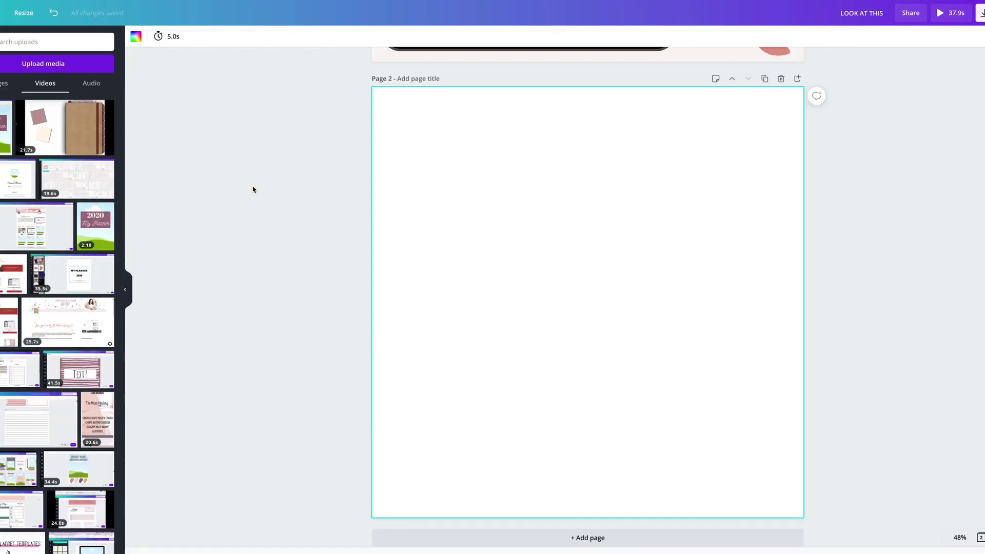
Add the 57.9s planner screen-recording from Uploads to Page 2 and pause its preview.
{"action": "mouse_move", "coordinate": [7, 181]}
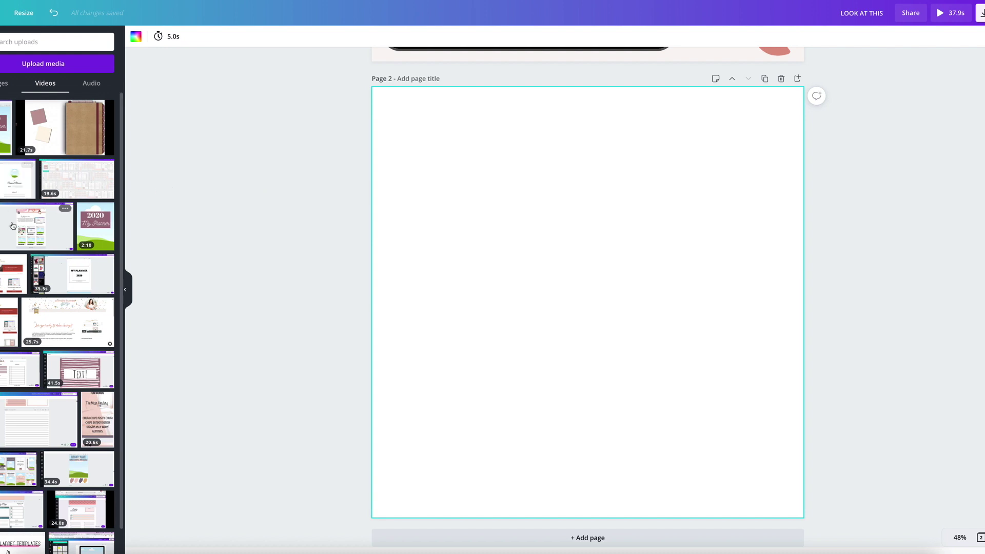
{"action": "left_click", "coordinate": [8, 182]}
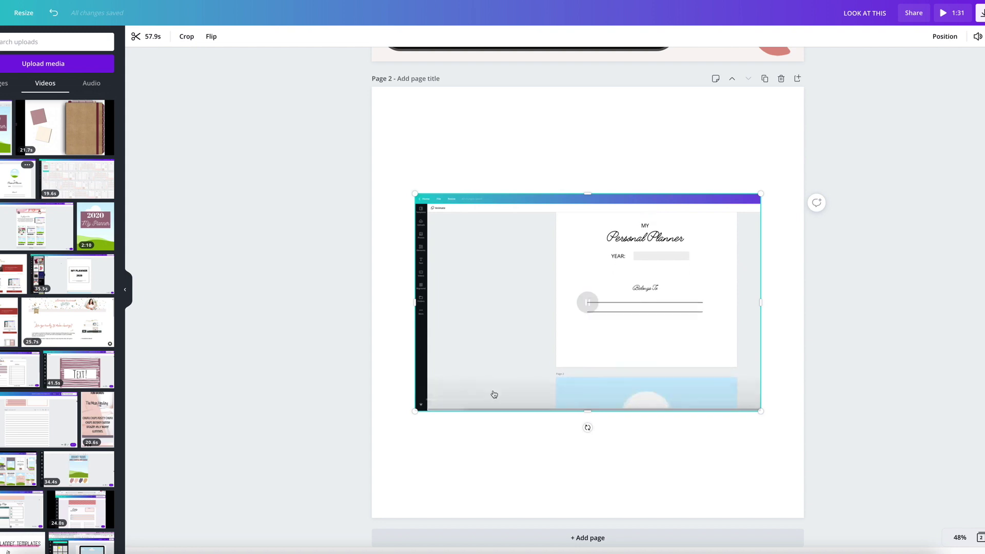
{"action": "left_click", "coordinate": [590, 308]}
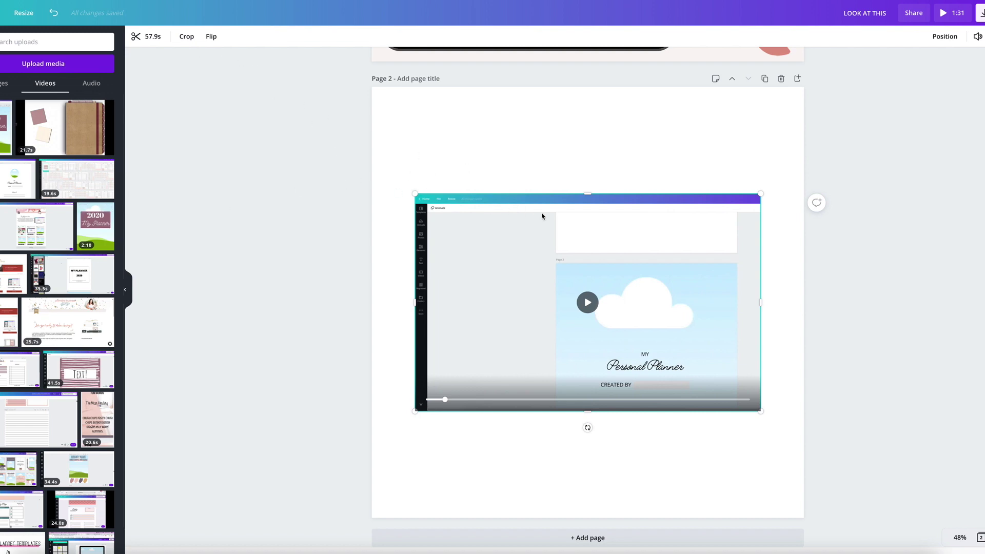
Crop the planner video to trim the Canva sidebar on the left and a sliver on the right.
{"action": "left_click", "coordinate": [532, 166]}
{"action": "left_click", "coordinate": [556, 235]}
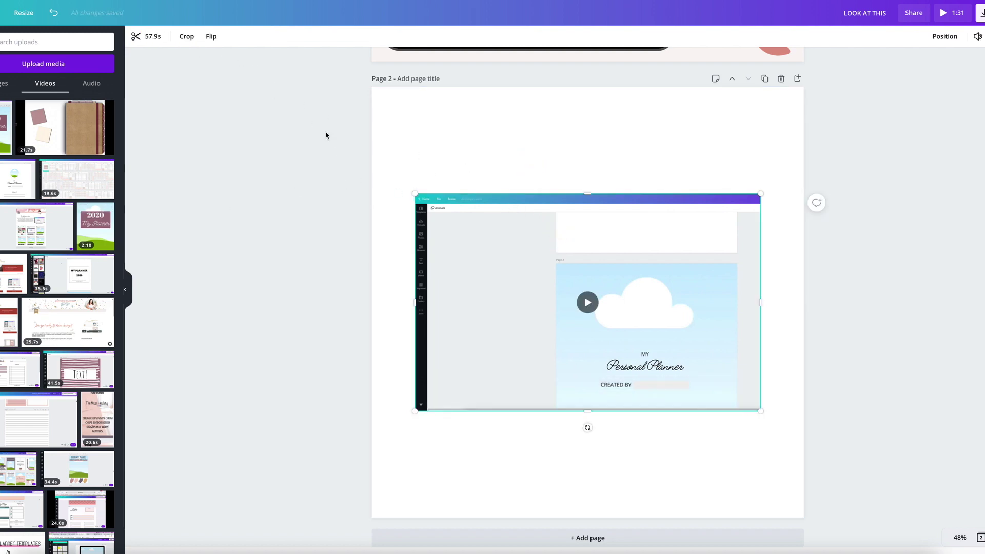
{"action": "left_click", "coordinate": [193, 37]}
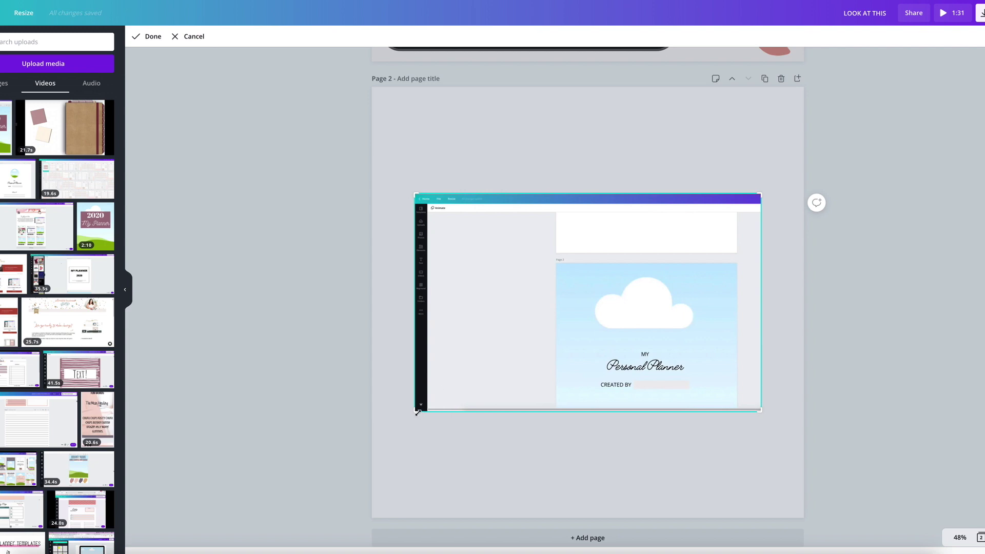
{"action": "left_click_drag", "start_coordinate": [416, 412], "coordinate": [550, 417]}
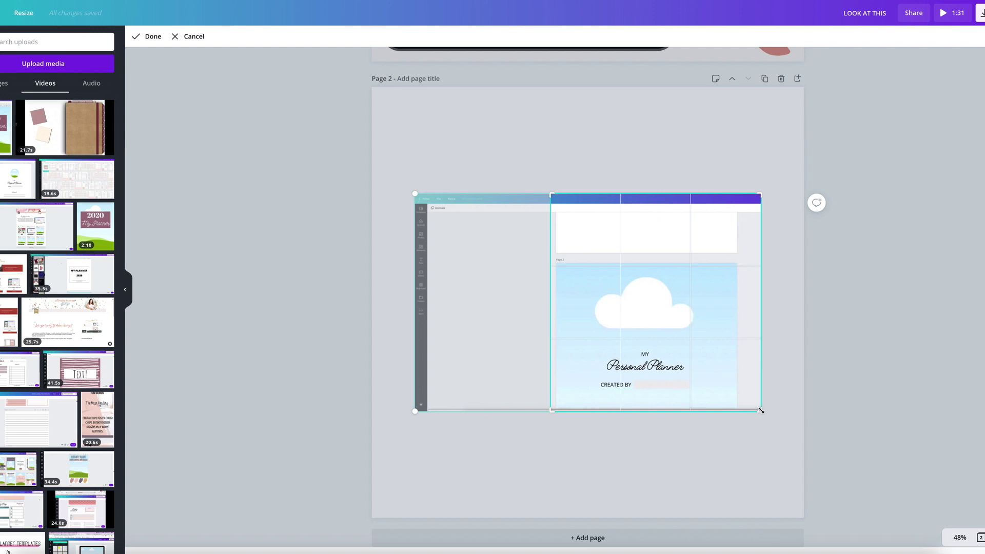
{"action": "left_click_drag", "start_coordinate": [761, 410], "coordinate": [742, 413]}
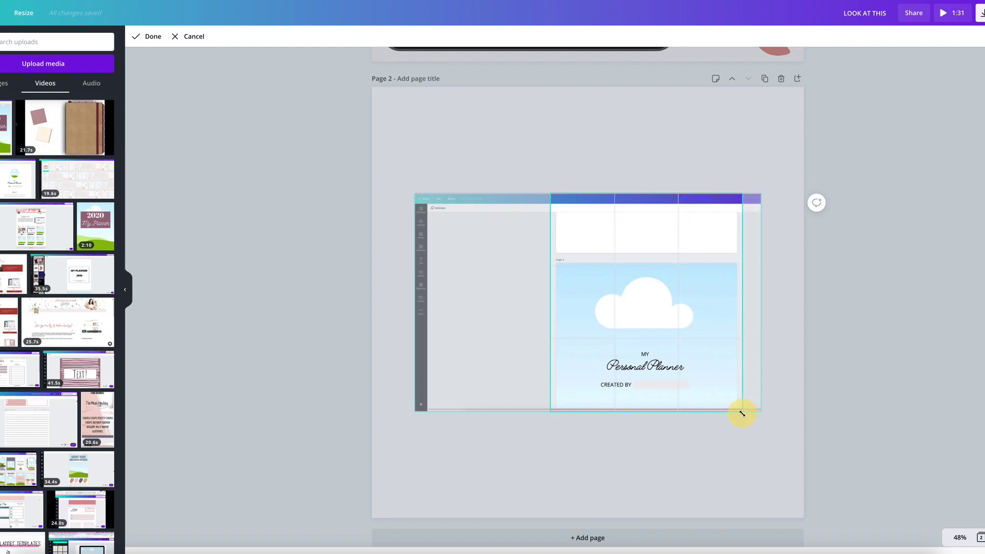
{"action": "left_click", "coordinate": [624, 475]}
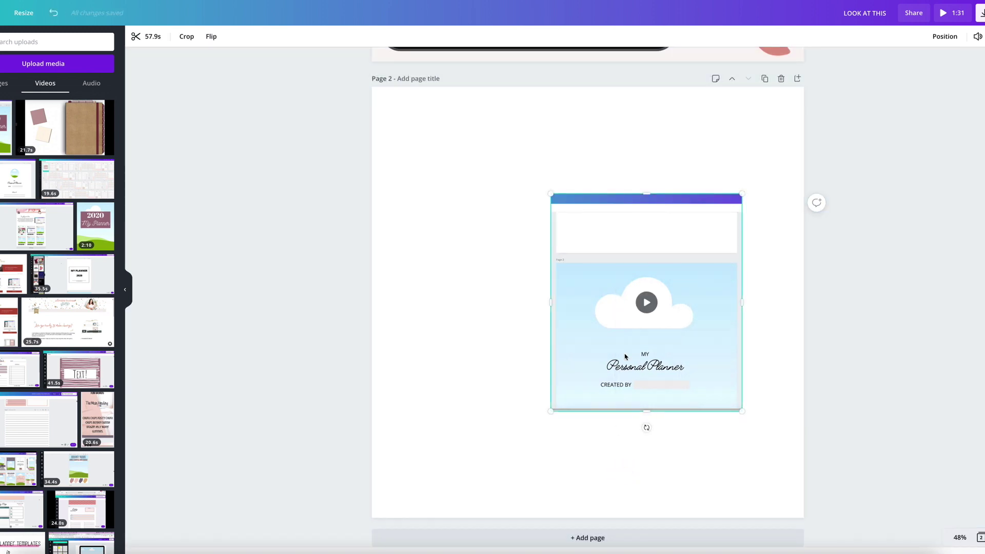
Move the cropped video to the top-left, enlarge it to fill Page 2, and test playback.
{"action": "left_click_drag", "start_coordinate": [605, 264], "coordinate": [483, 181]}
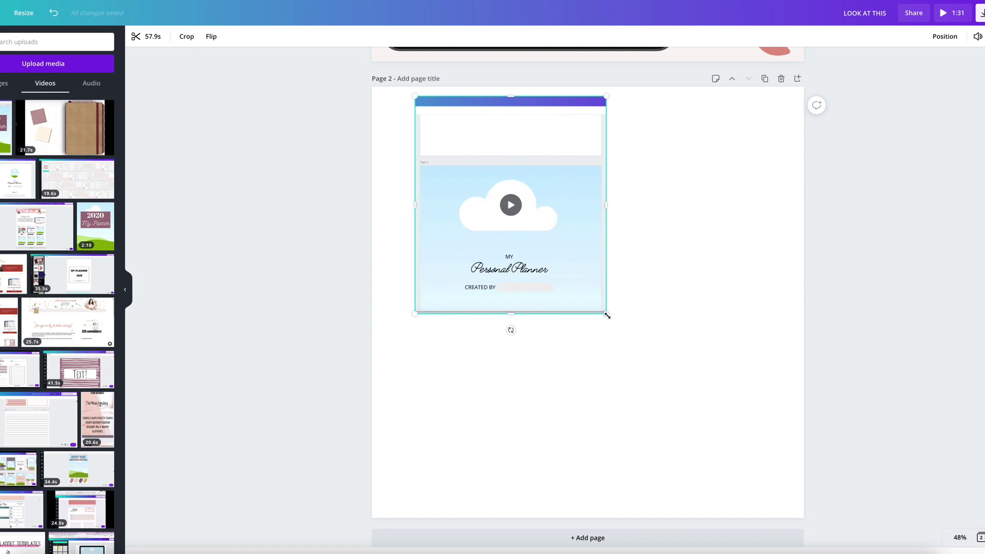
{"action": "left_click_drag", "start_coordinate": [607, 314], "coordinate": [779, 495]}
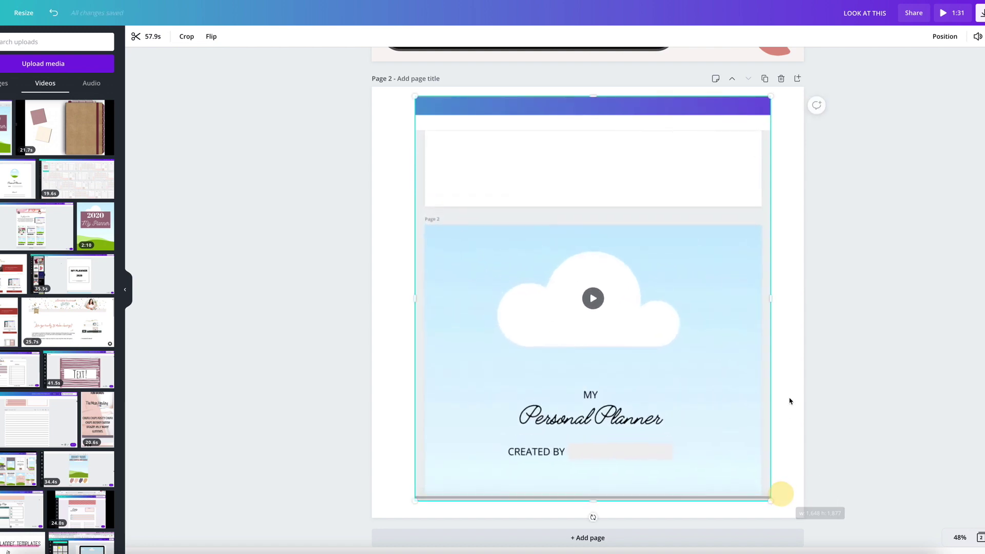
{"action": "left_click", "coordinate": [595, 300]}
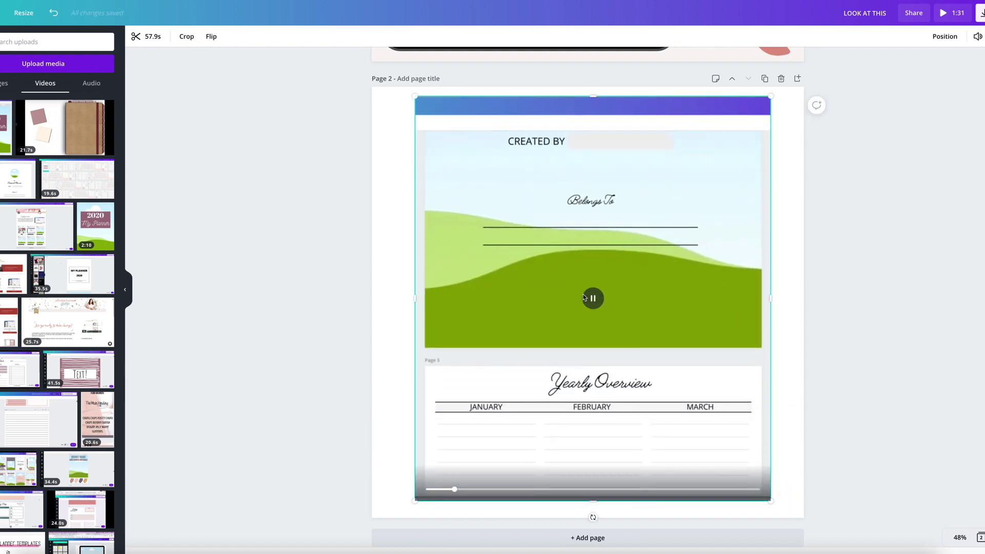
{"action": "left_click", "coordinate": [584, 298]}
{"action": "left_click", "coordinate": [391, 227]}
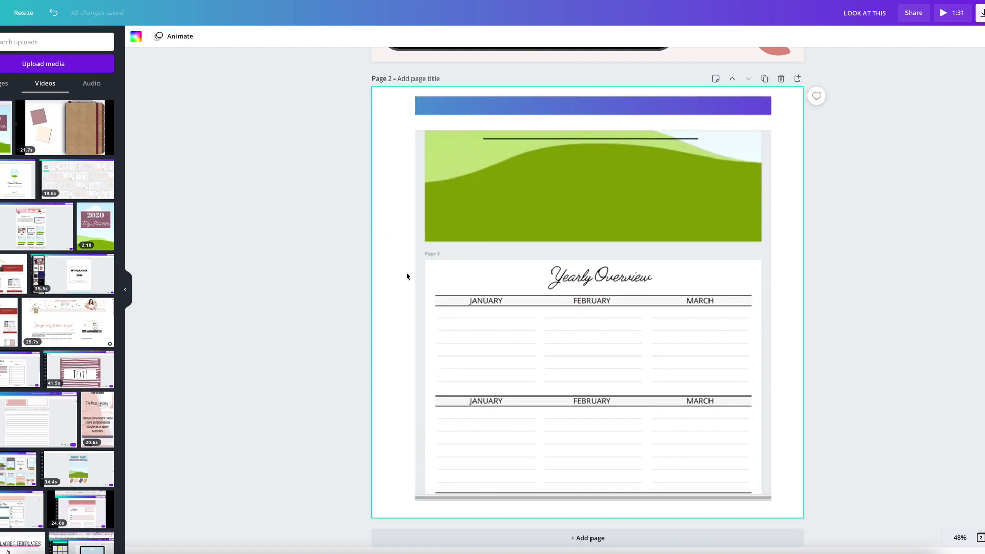
{"action": "scroll", "coordinate": [510, 206], "scroll_direction": "up", "scroll_amount": 5}
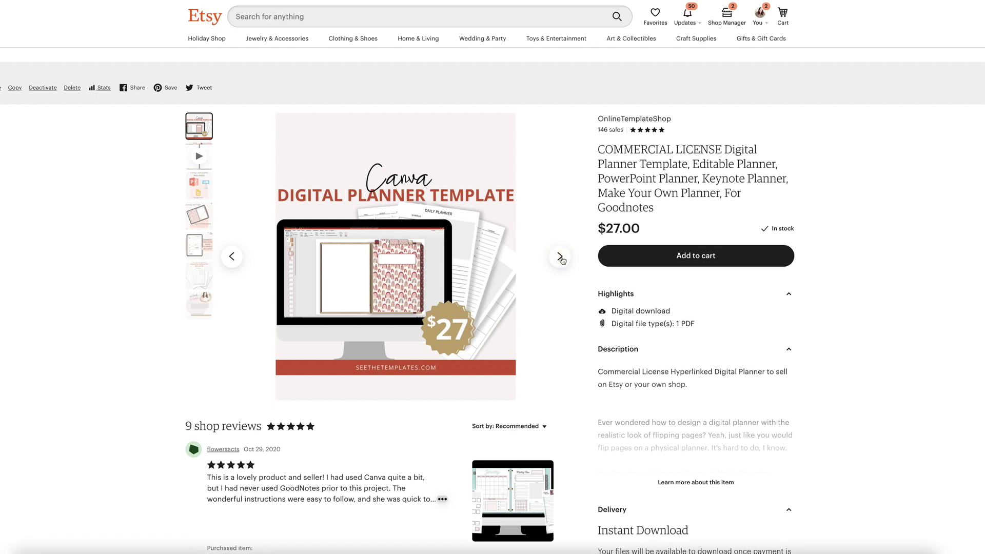
Advance the Etsy listing's image carousel to its planner product video.
{"action": "left_click", "coordinate": [560, 256]}
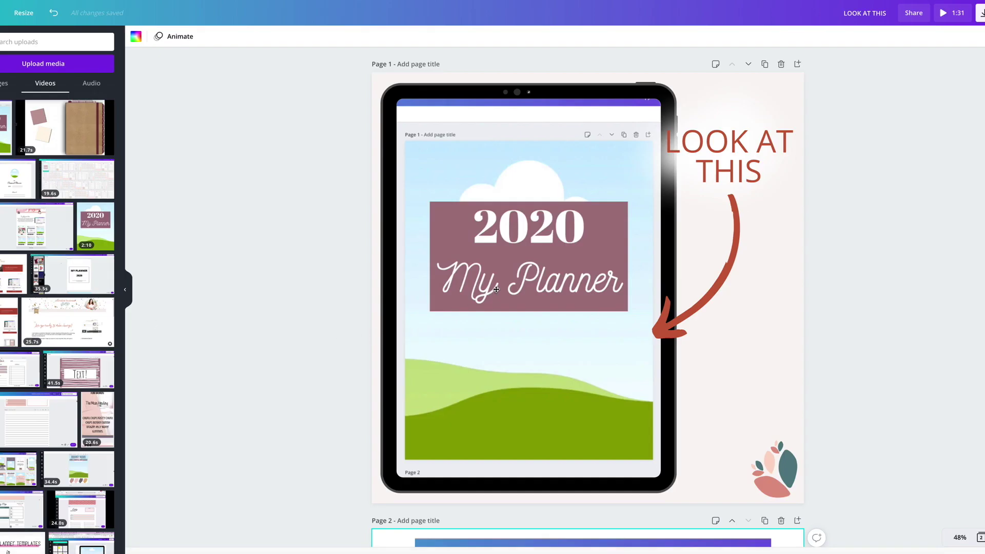
Select the tablet mockup video on Page 1 and play it past the '2020 My Planner' cover.
{"action": "left_click", "coordinate": [513, 282]}
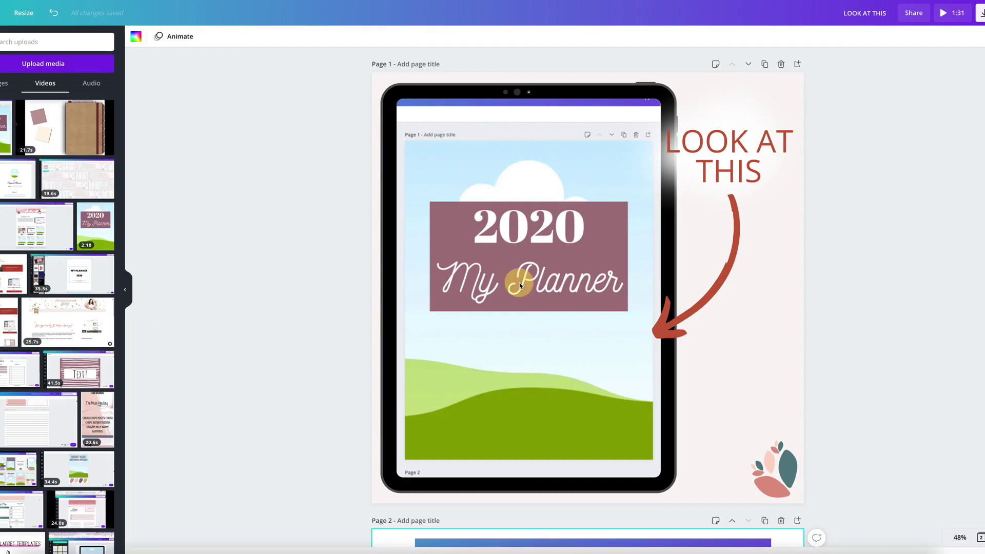
{"action": "left_click", "coordinate": [525, 281]}
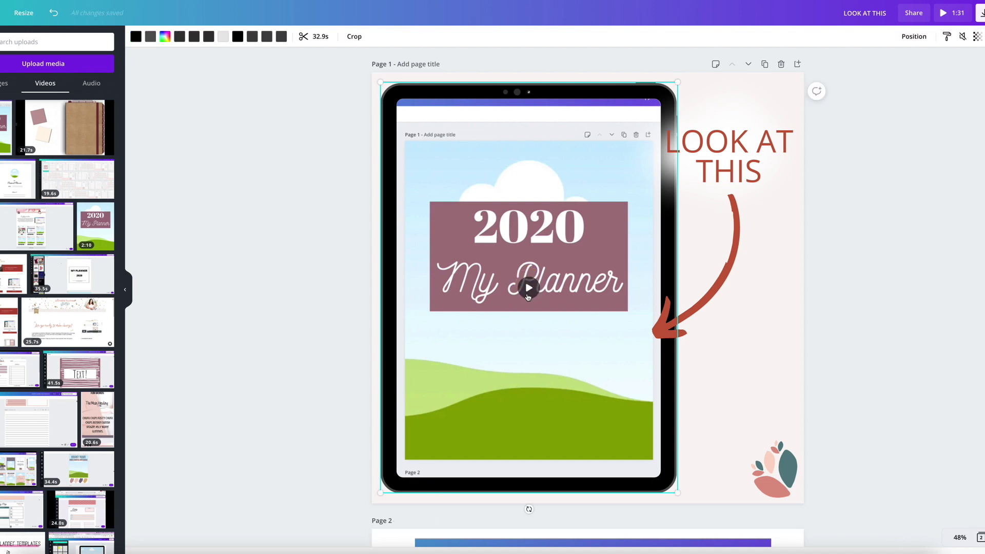
{"action": "left_click", "coordinate": [527, 297]}
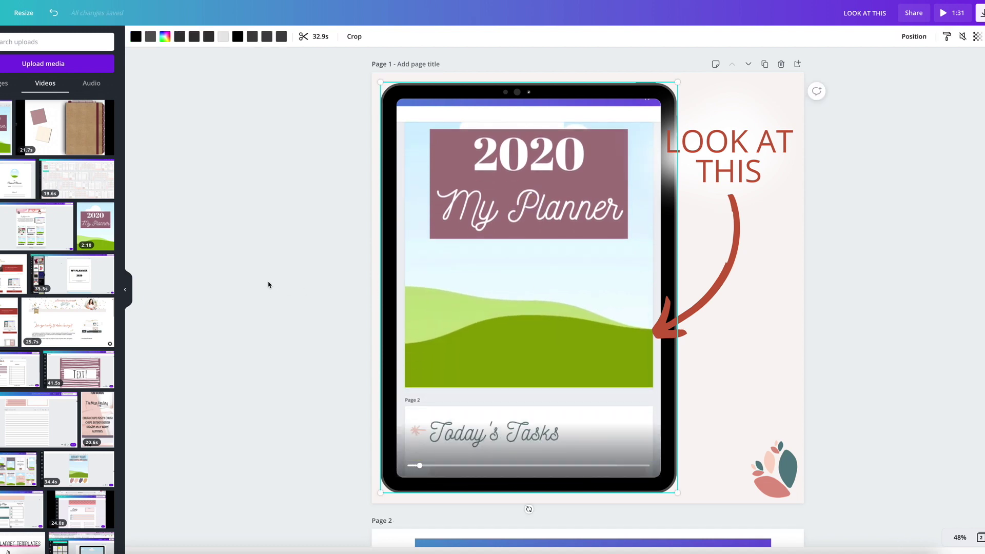